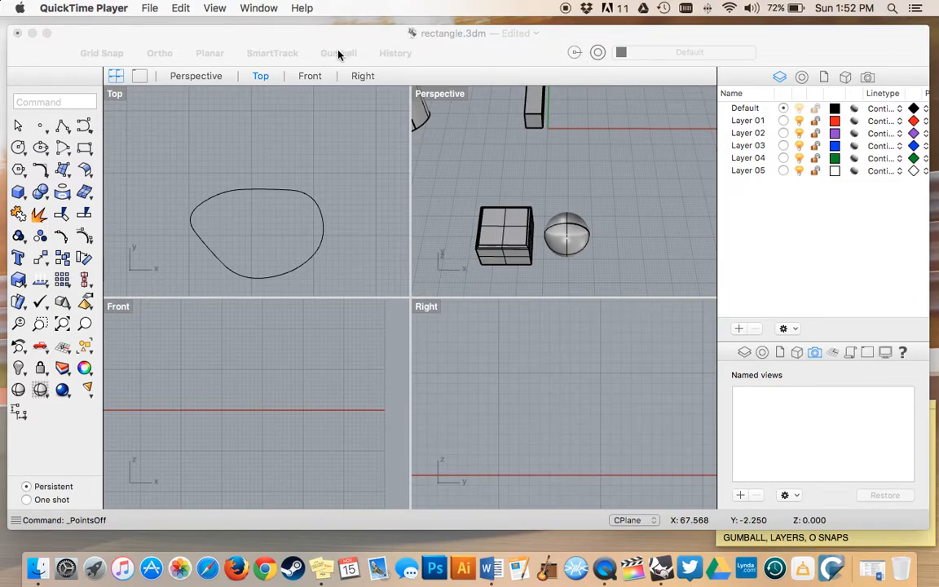
- Turn on the control points of the closed freeform curve in the Top view
left_click(323, 35)
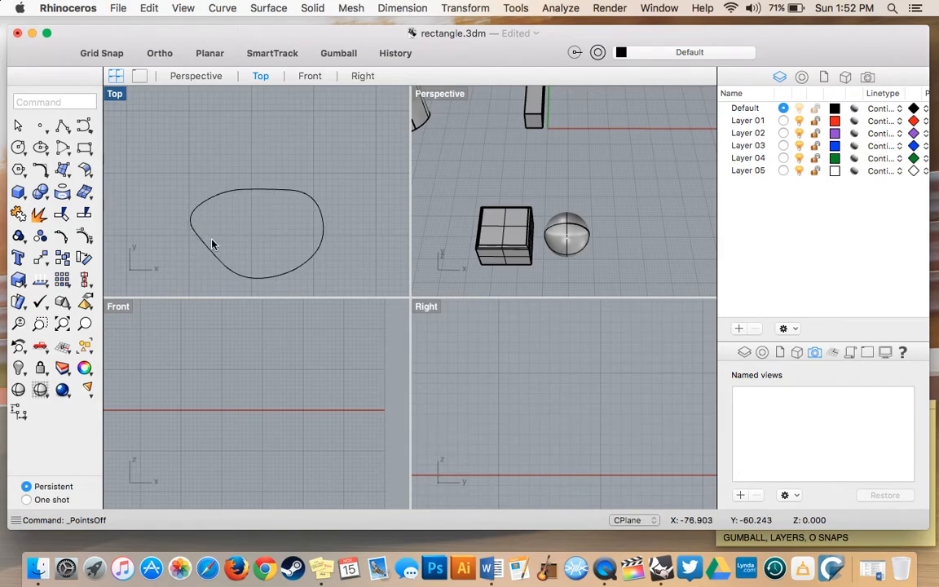
left_click(83, 236)
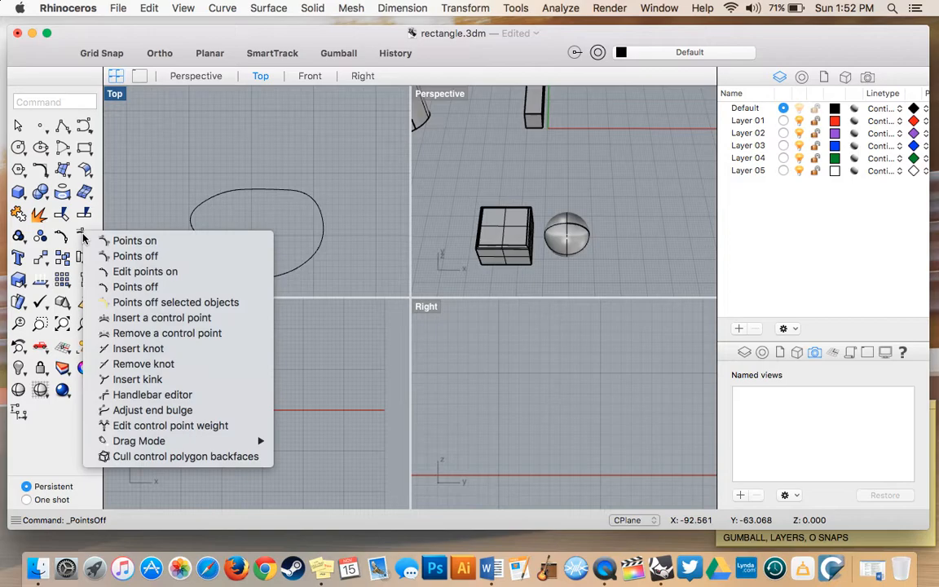
left_click(131, 251)
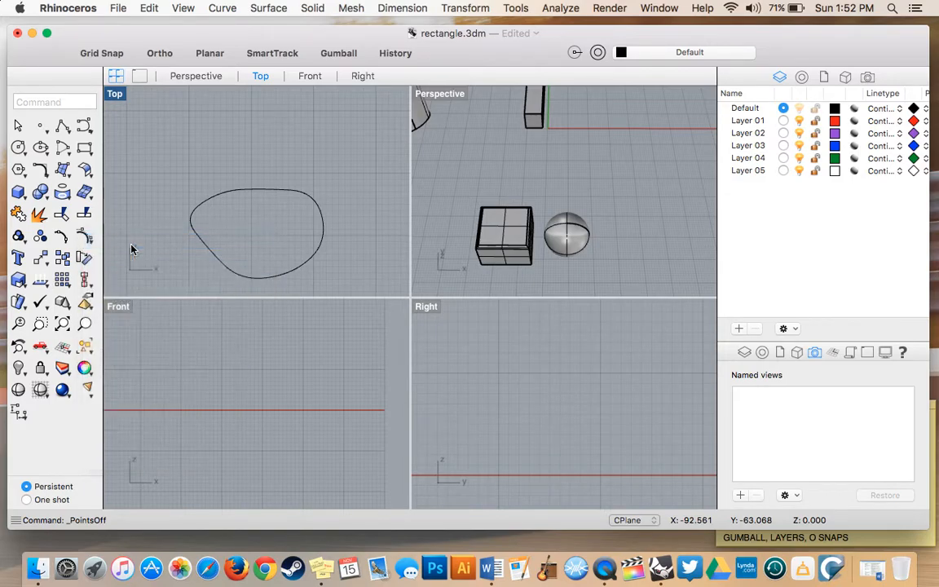
left_click(193, 215)
left_click(55, 210)
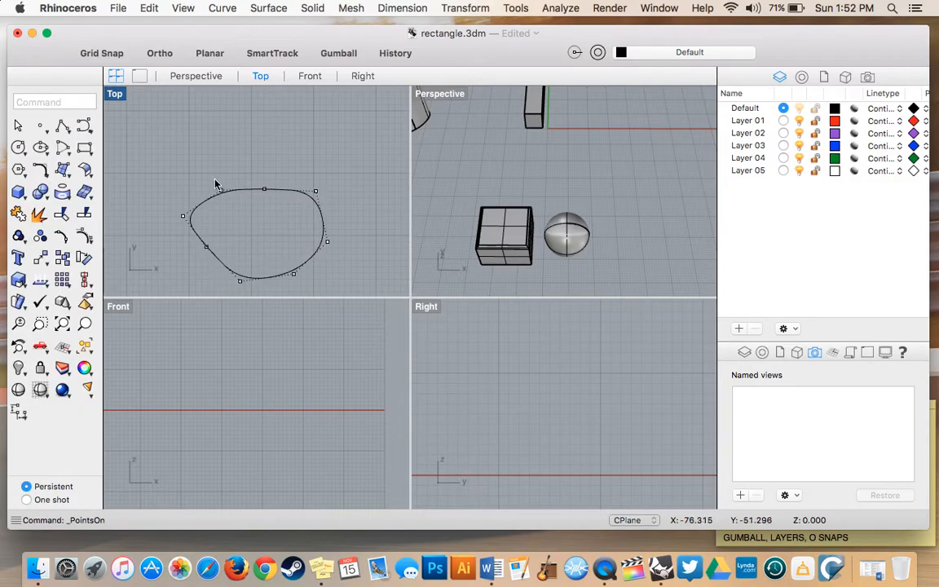
- Reshape the closed curve by pulling its top-middle and lower-left control points outward and its bottom and upper-right ones inward; maximize the Top view
left_click(264, 192)
left_click_drag(263, 185, 225, 147)
left_click(241, 281)
left_click_drag(241, 281, 251, 238)
left_click(317, 191)
left_click_drag(317, 190, 285, 202)
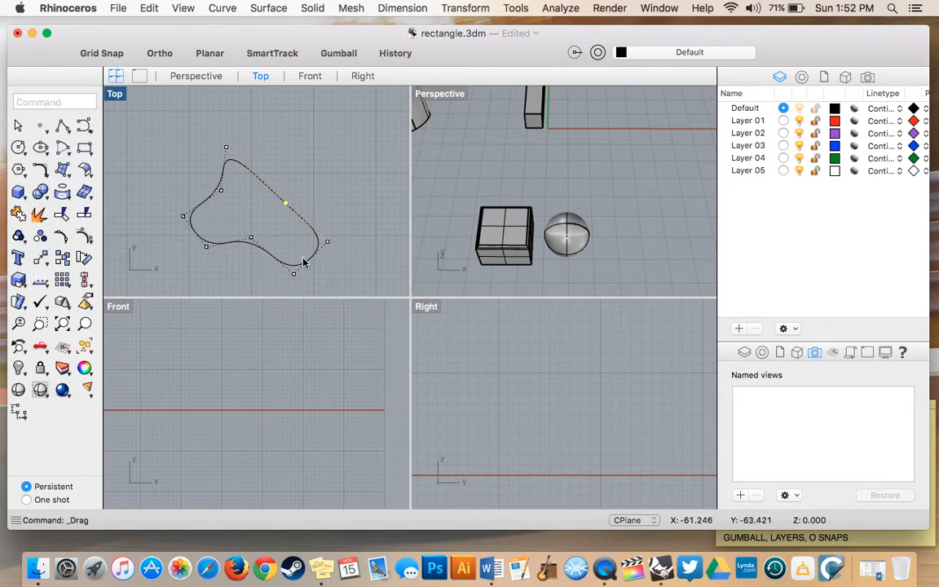
left_click_drag(207, 246, 168, 262)
left_click(296, 153)
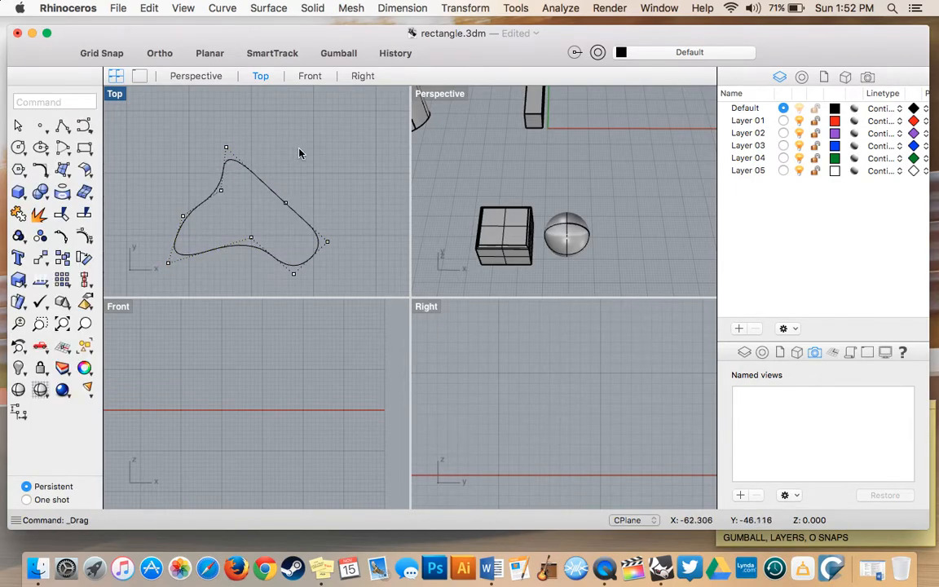
double_click(115, 93)
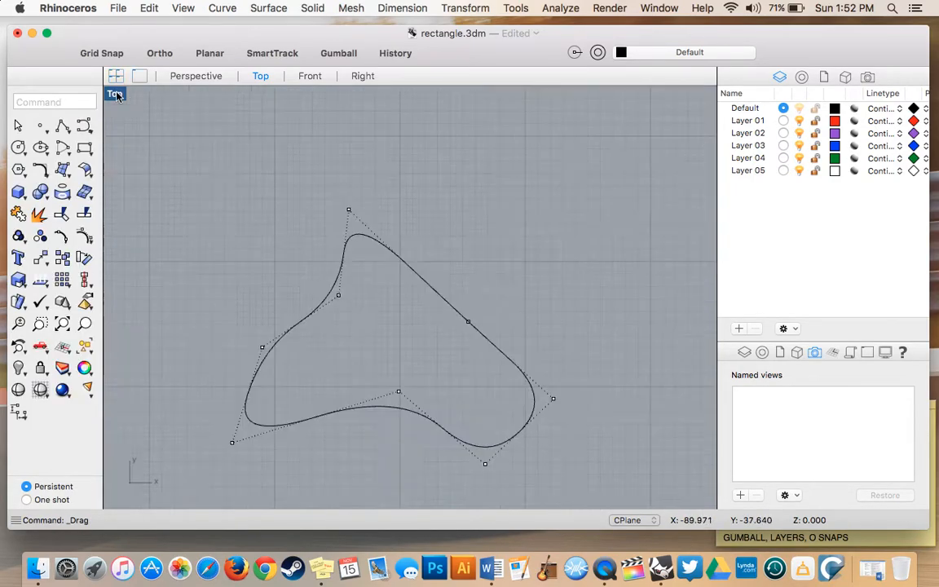
scroll(318, 216, "up", 3)
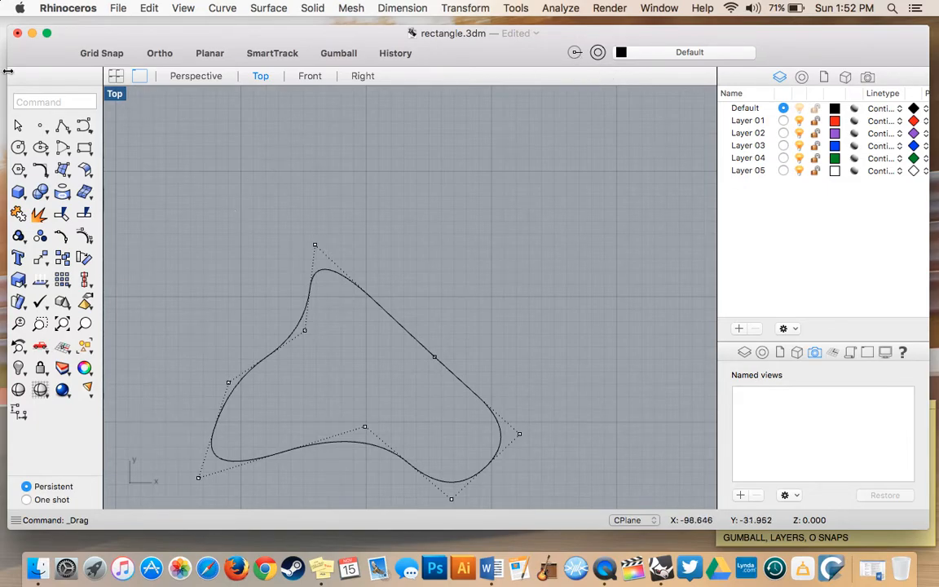
- Draw an open degree 2 control-point curve that crosses the closed shape and loops back above it, without snapping to it
left_click(71, 123)
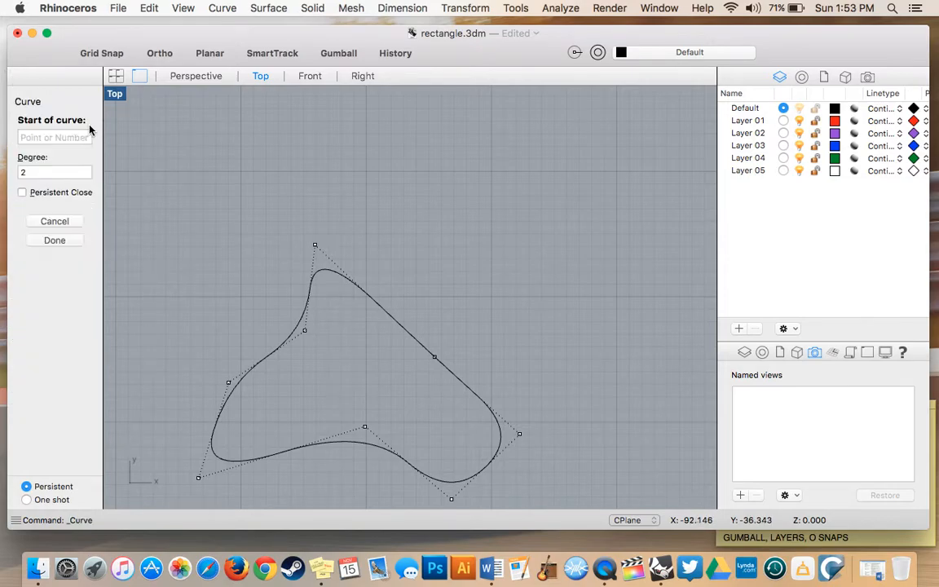
left_click(198, 245)
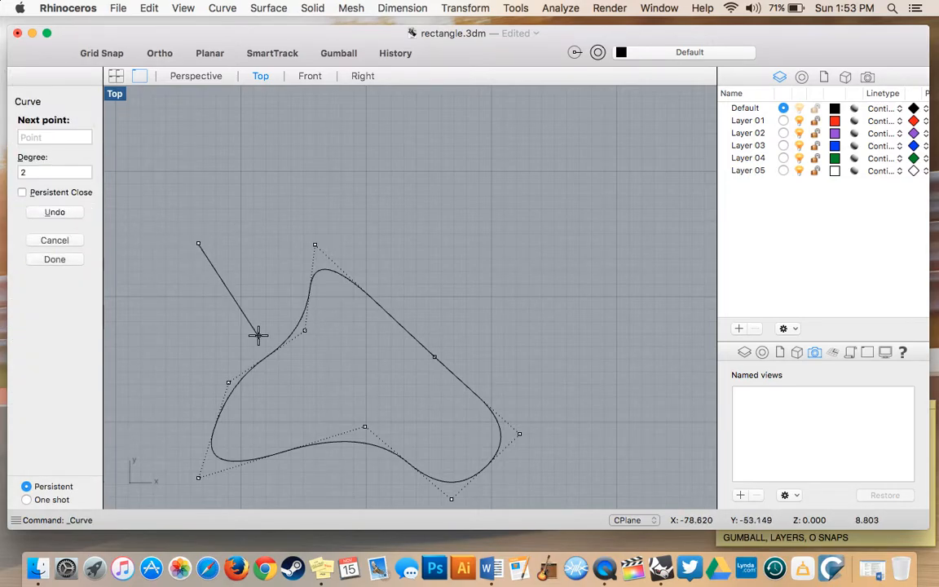
left_click(258, 335)
left_click(313, 374)
left_click(373, 374)
left_click(411, 355)
left_click(442, 355)
left_click(526, 351)
left_click(562, 312)
left_click(562, 202)
left_click(492, 181)
left_click(463, 237)
left_click(397, 283)
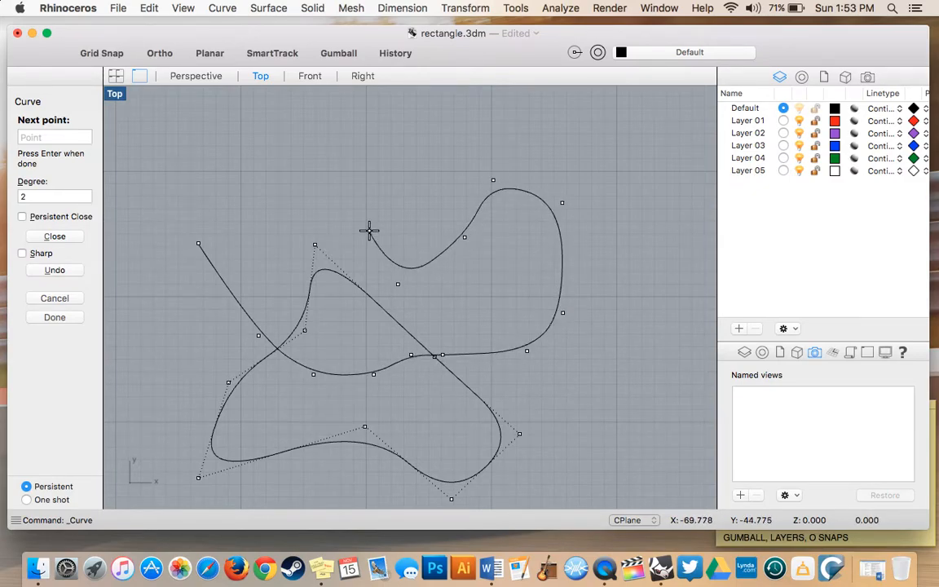
left_click(369, 230)
key("Return")
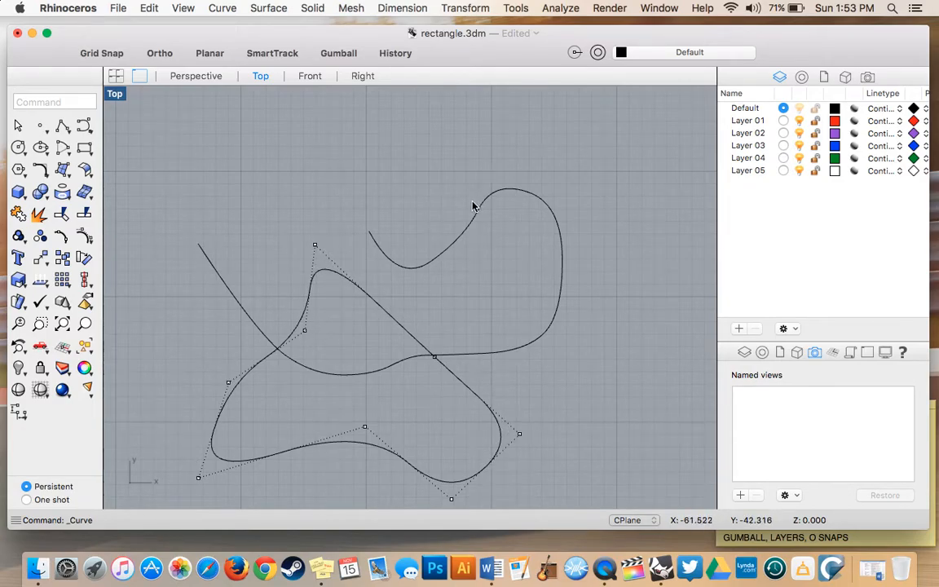
- Delete the open looping curve and enable the persistent Near object snap
left_click(465, 233)
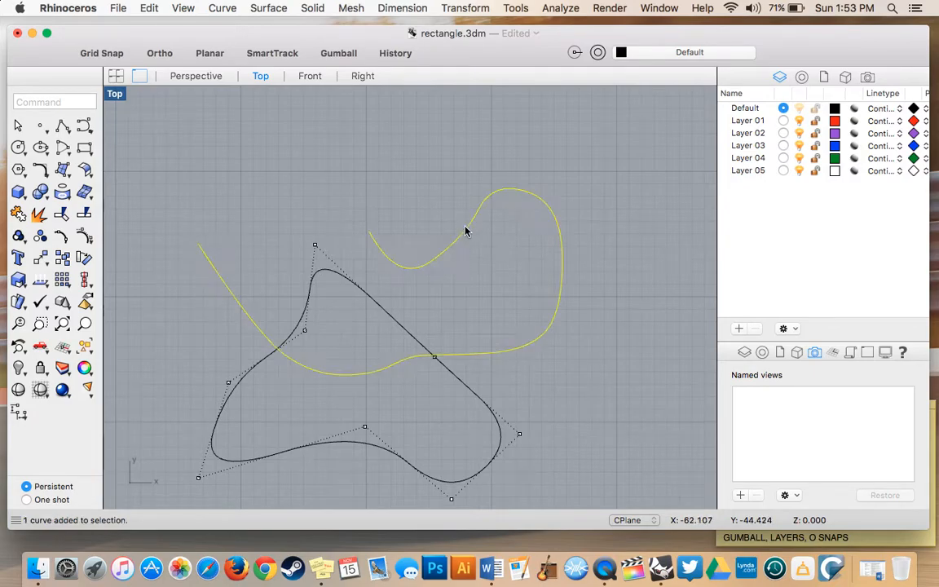
key("Delete")
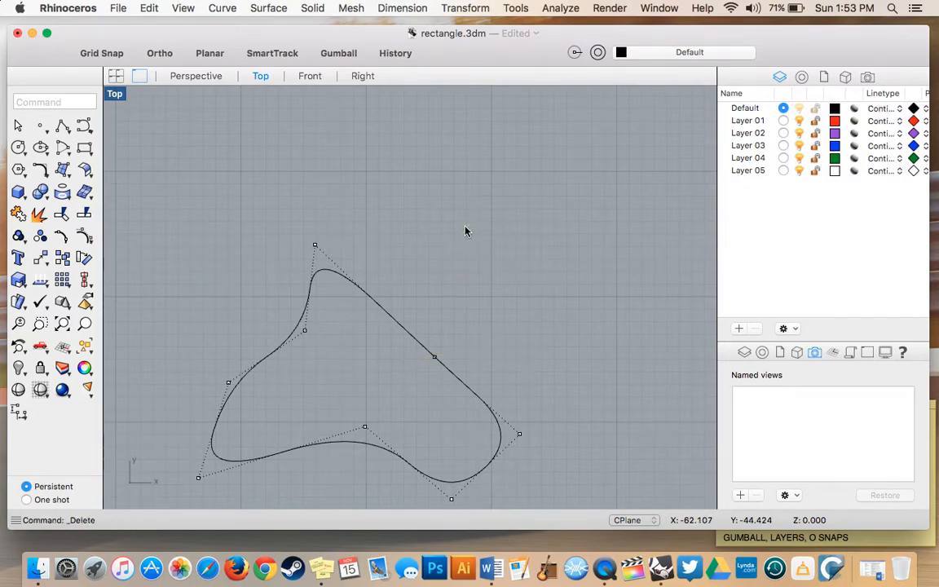
left_click(575, 52)
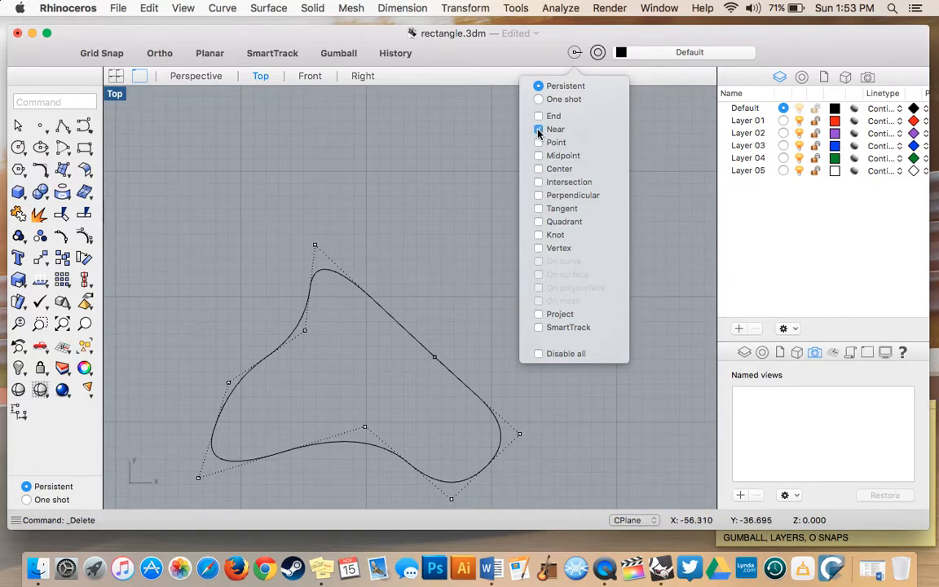
left_click(451, 146)
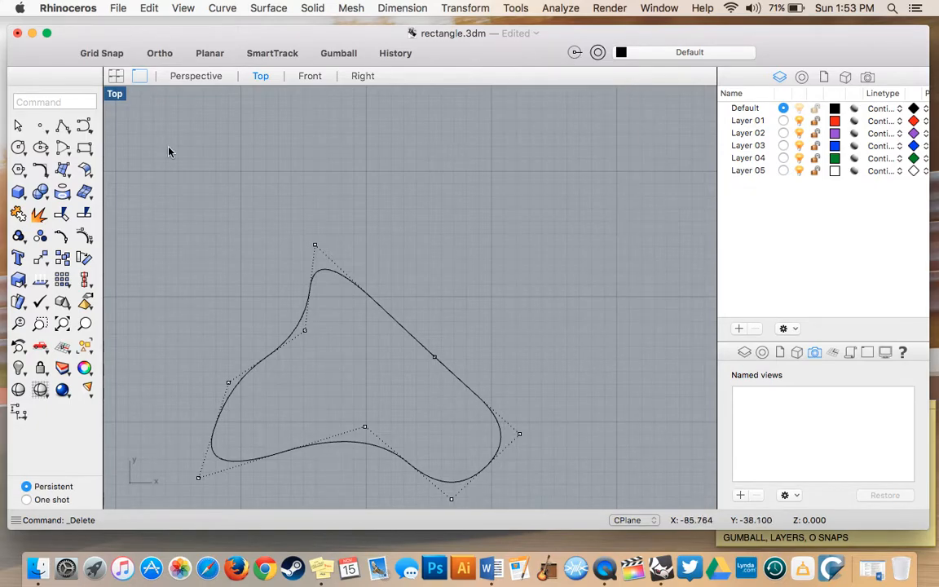
- Draw an open degree 2 curve weaving through the closed shape, snapping points onto its outline at four places with Near
left_click(88, 124)
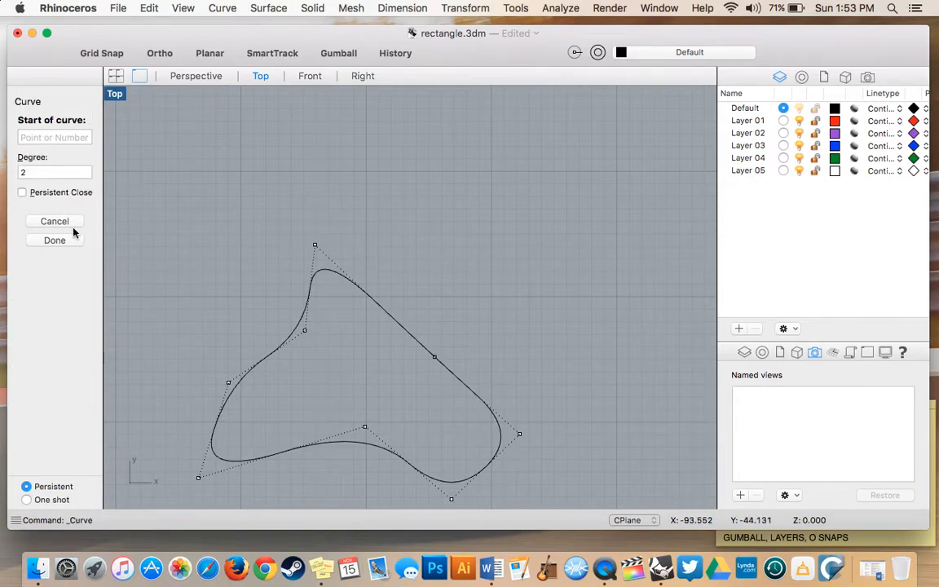
left_click(150, 254)
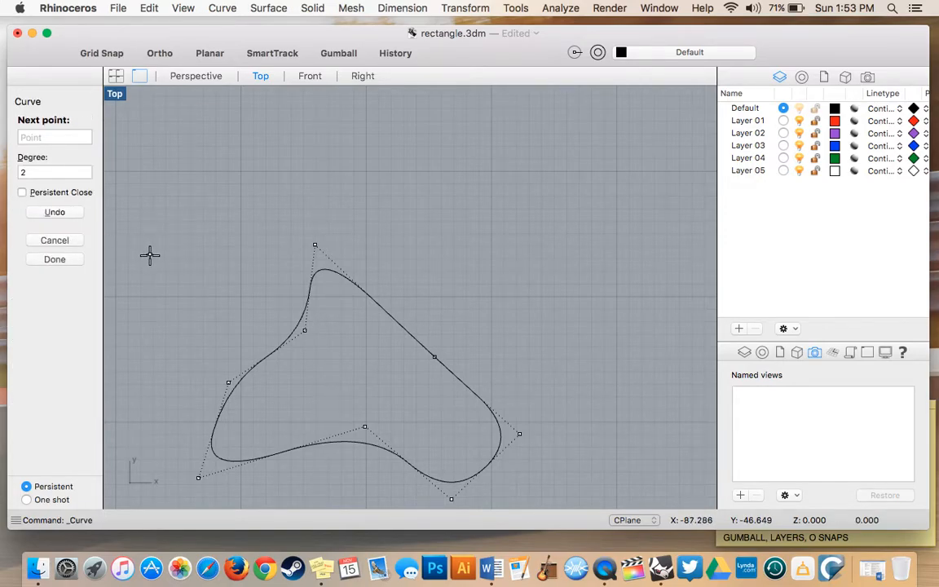
left_click(180, 291)
left_click(231, 333)
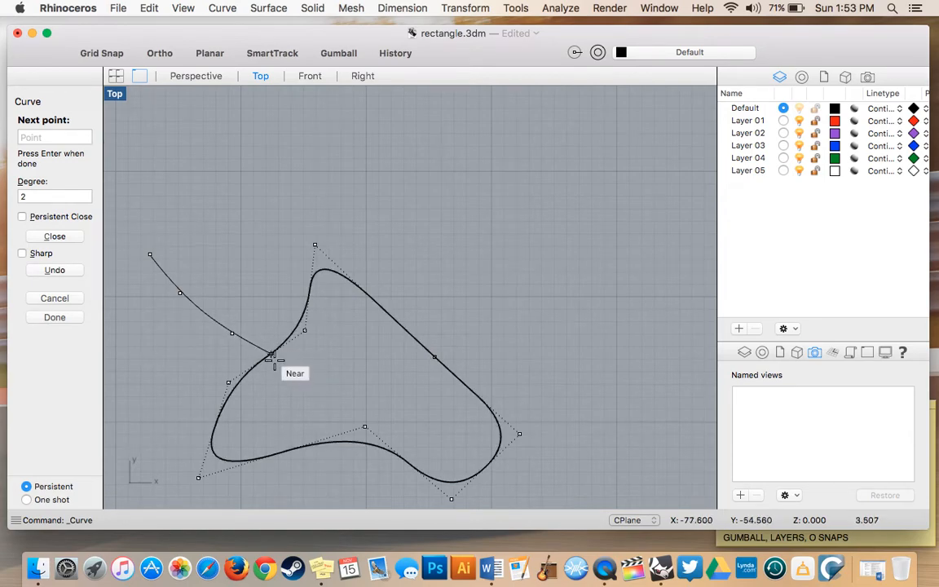
left_click(269, 354)
left_click(266, 395)
left_click(253, 432)
left_click(260, 457)
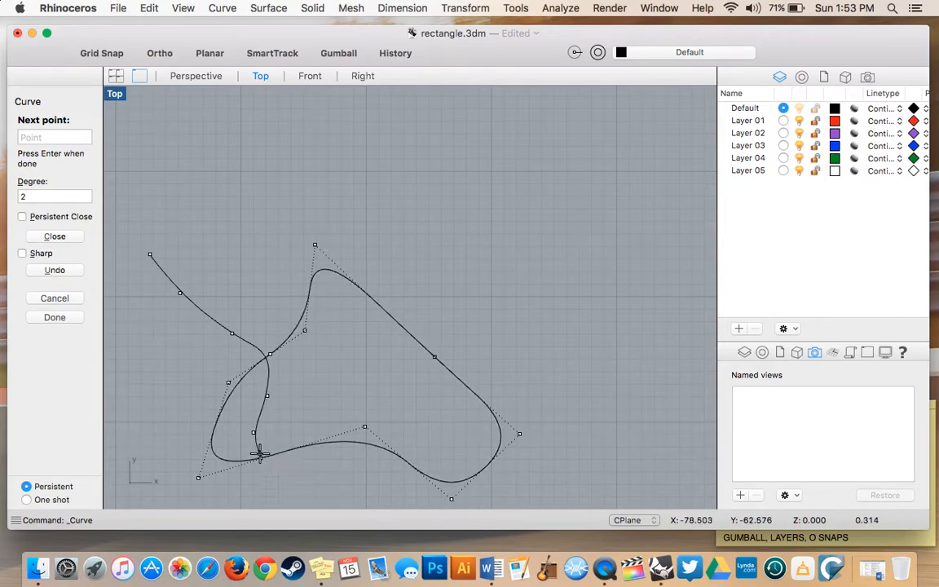
left_click(335, 480)
left_click(398, 500)
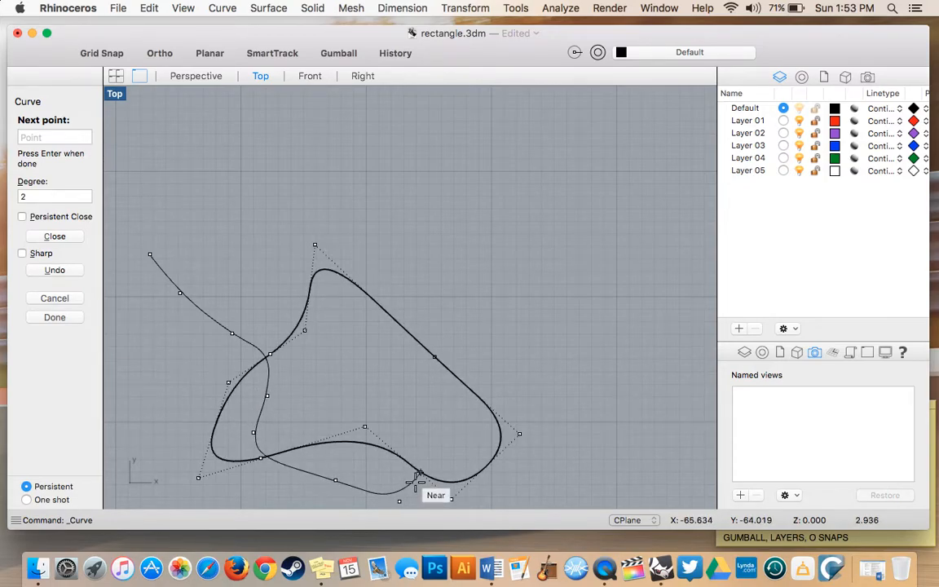
left_click(450, 432)
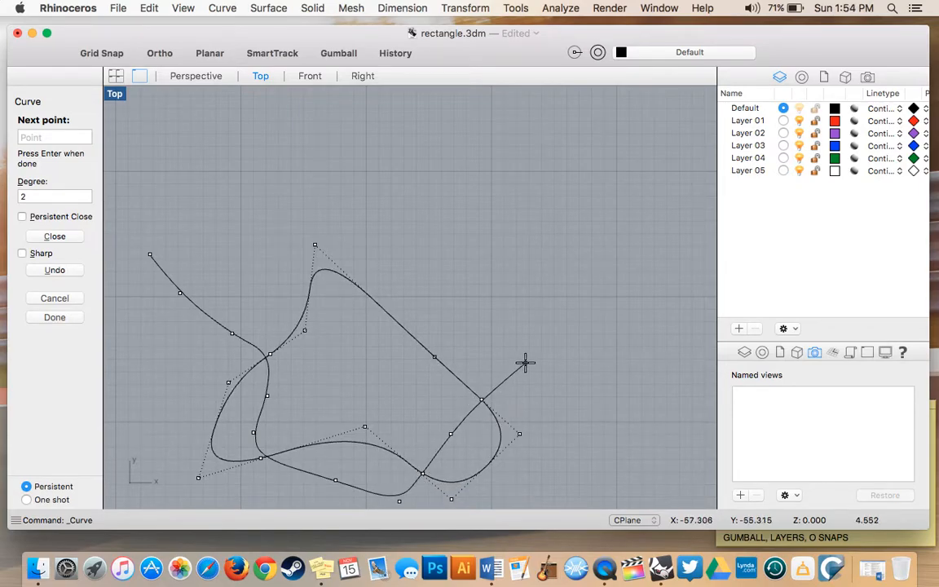
left_click(579, 324)
key("Return")
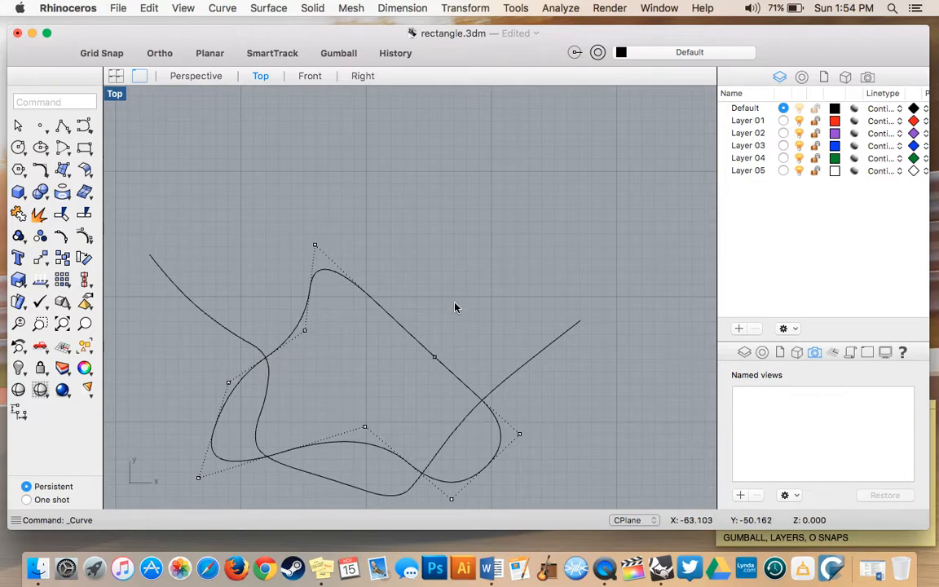
- Delete the weaving curve and switch the persistent object snap from Near to Point
left_click(523, 369)
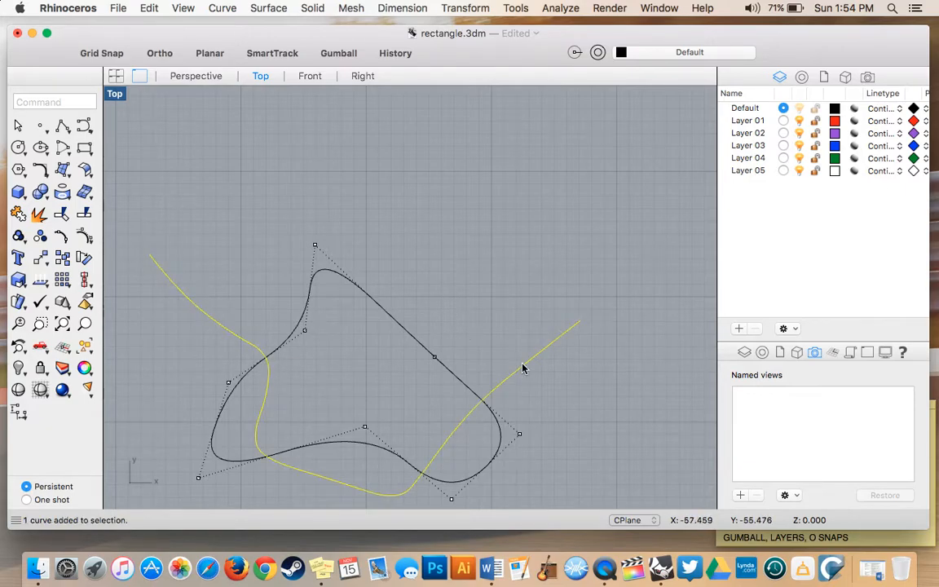
key("Delete")
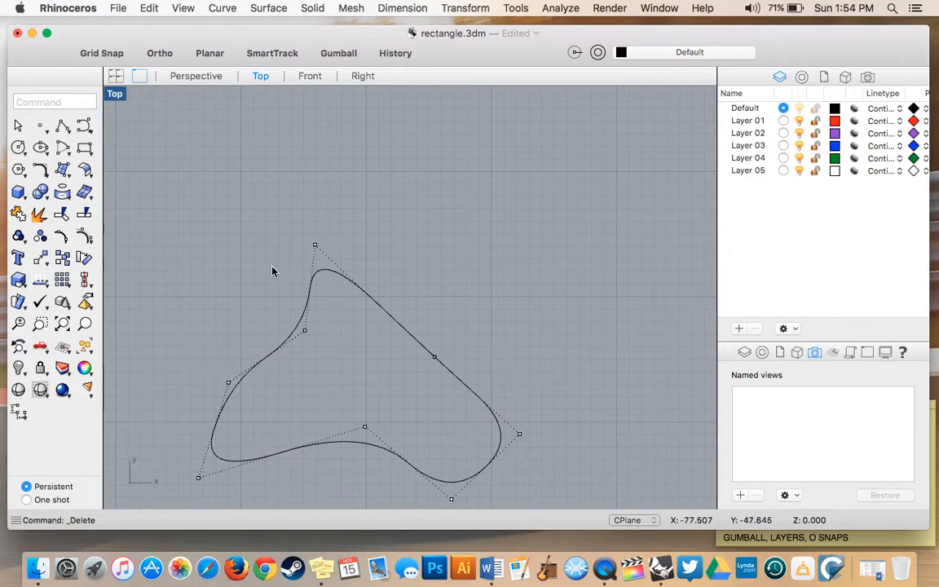
left_click(575, 53)
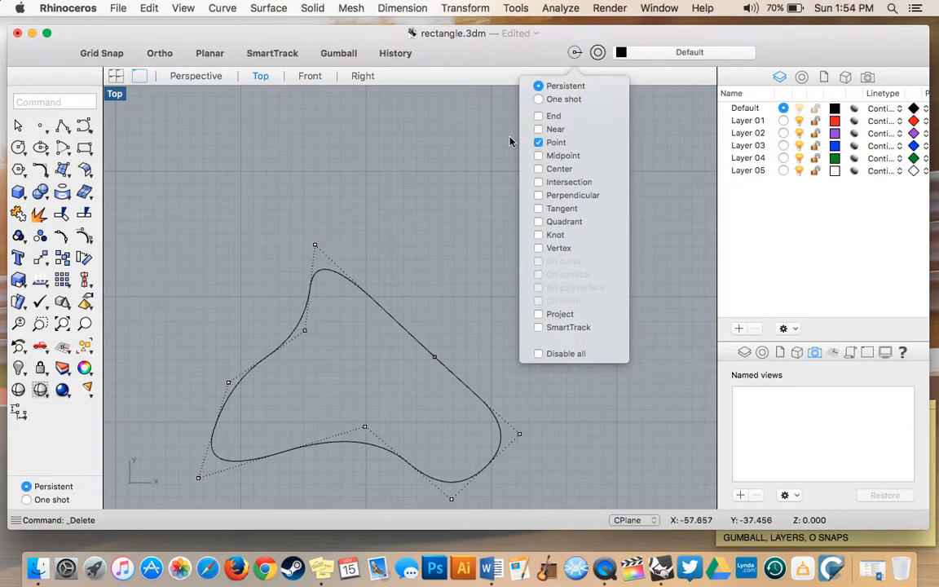
left_click(406, 148)
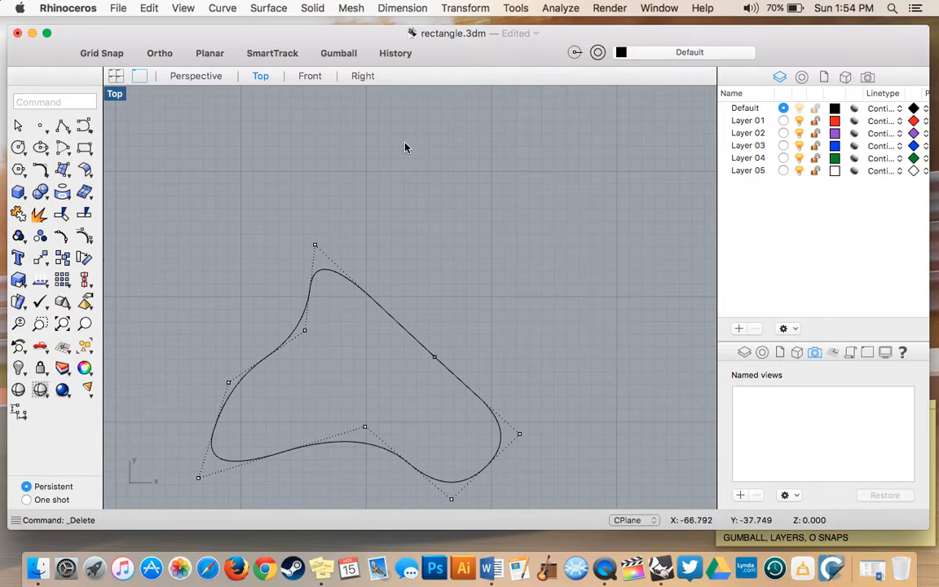
- Draw an open degree 2 curve through the closed shape, snapping to three of the shape's control points with the Point snap
left_click(64, 124)
left_click(54, 240)
left_click(64, 124)
left_click(159, 272)
left_click(217, 310)
left_click(251, 328)
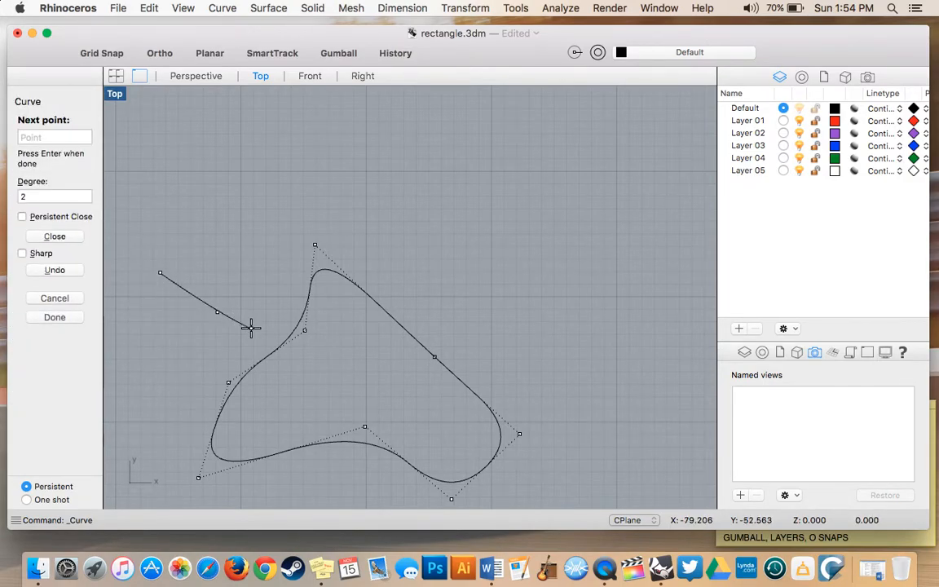
left_click(228, 381)
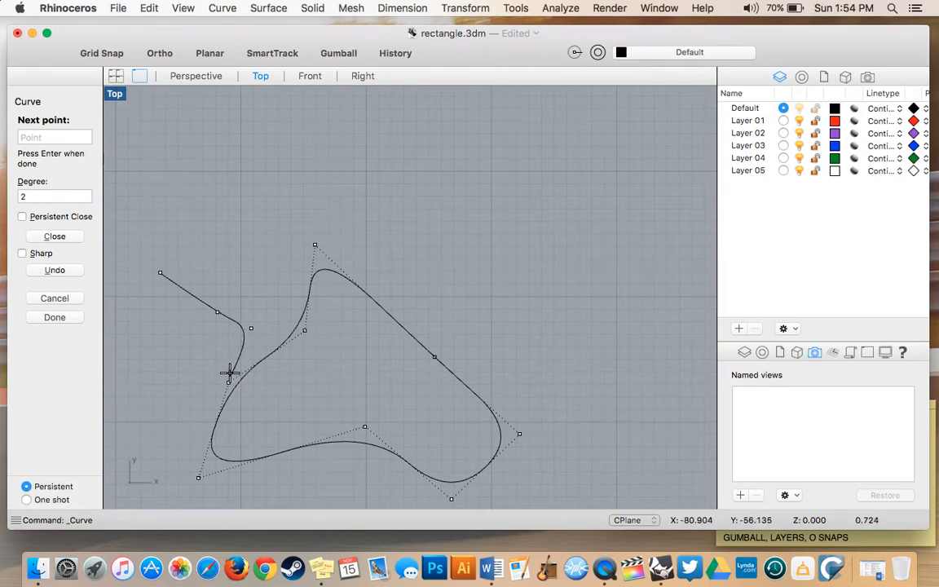
left_click(233, 417)
left_click(270, 430)
left_click(326, 422)
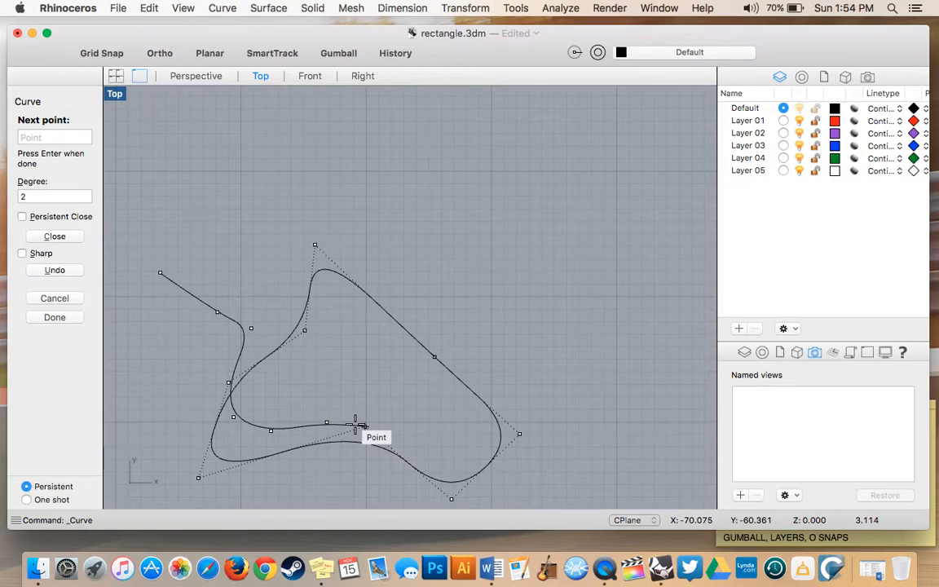
left_click(364, 426)
left_click(414, 417)
left_click(416, 383)
left_click(435, 356)
left_click(519, 318)
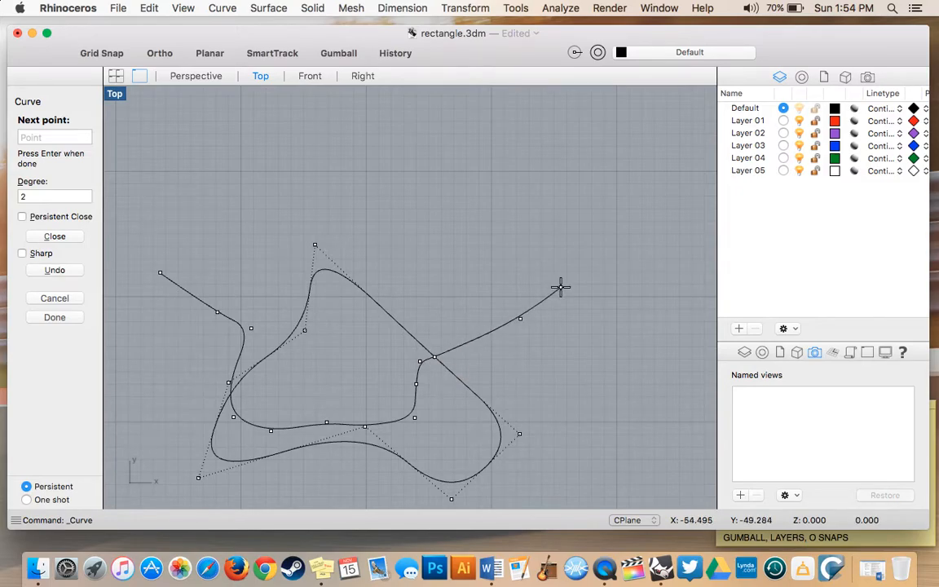
left_click(560, 287)
key("Return")
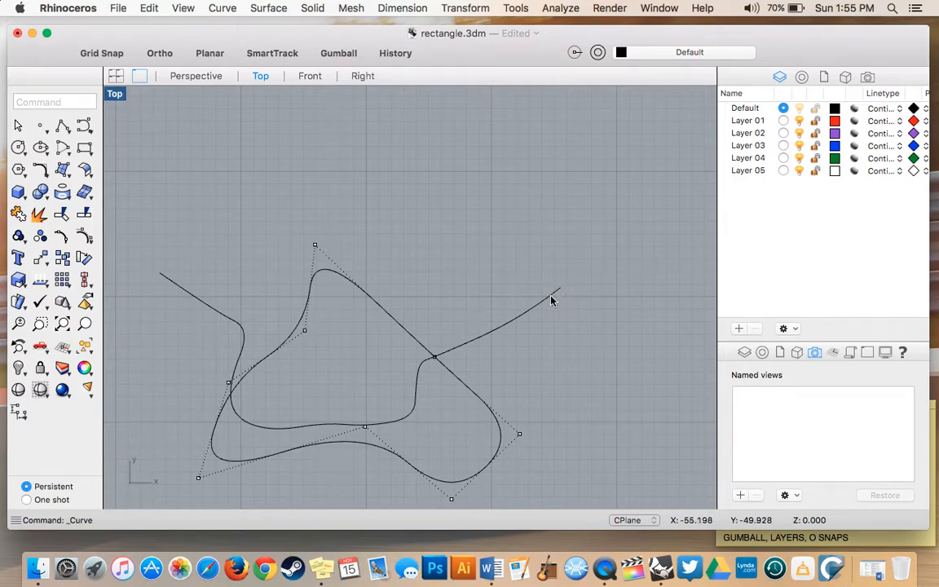
- Delete the open curve and turn off the closed shape's control points
left_click(510, 322)
key("Delete")
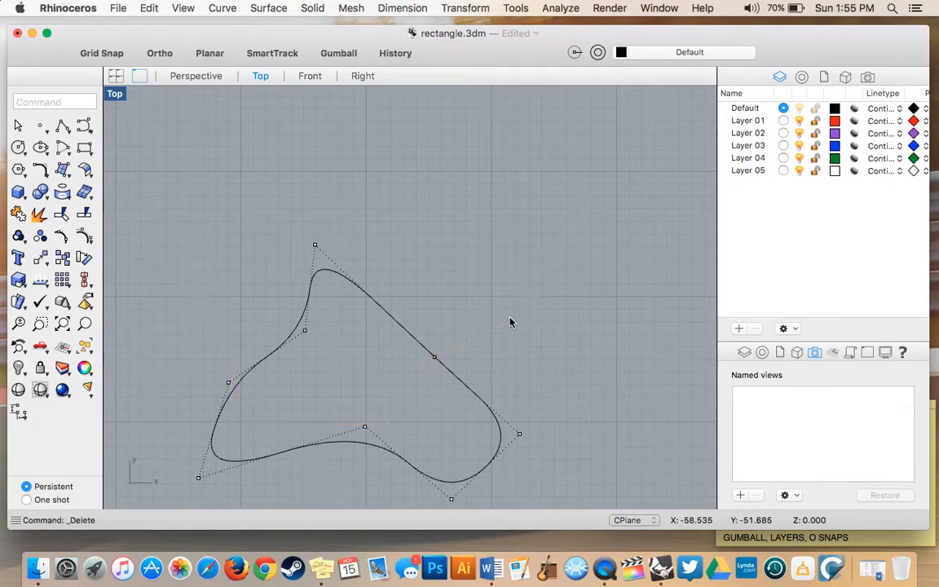
left_click(83, 235)
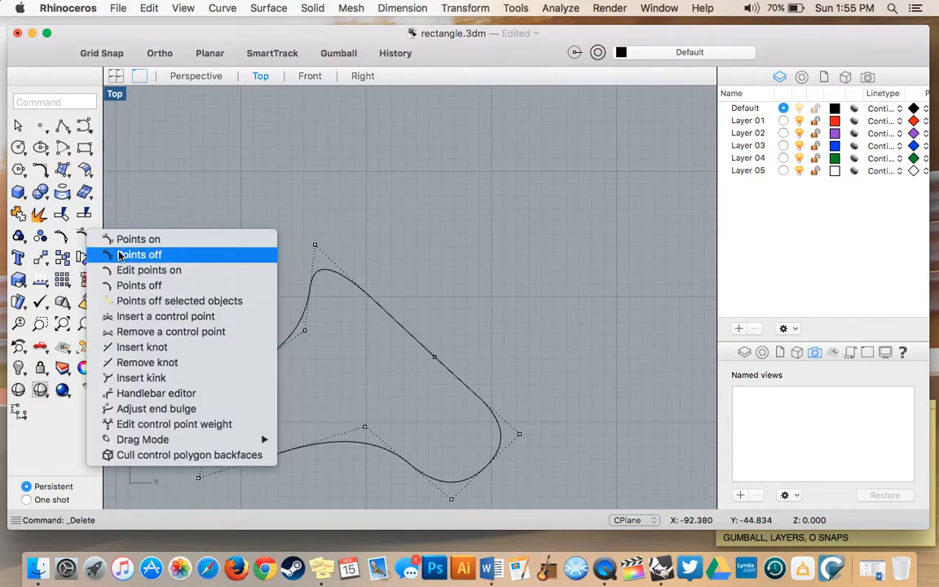
left_click(119, 256)
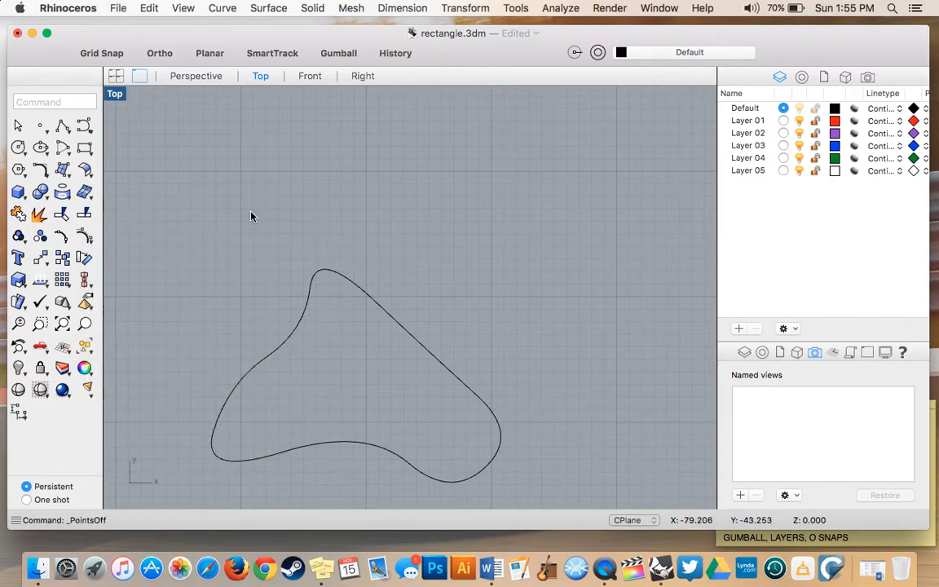
- Show all four viewports and maximize the Perspective view on the filleted box and the sphere
scroll(241, 224, "down", 3)
scroll(241, 224, "down", 2)
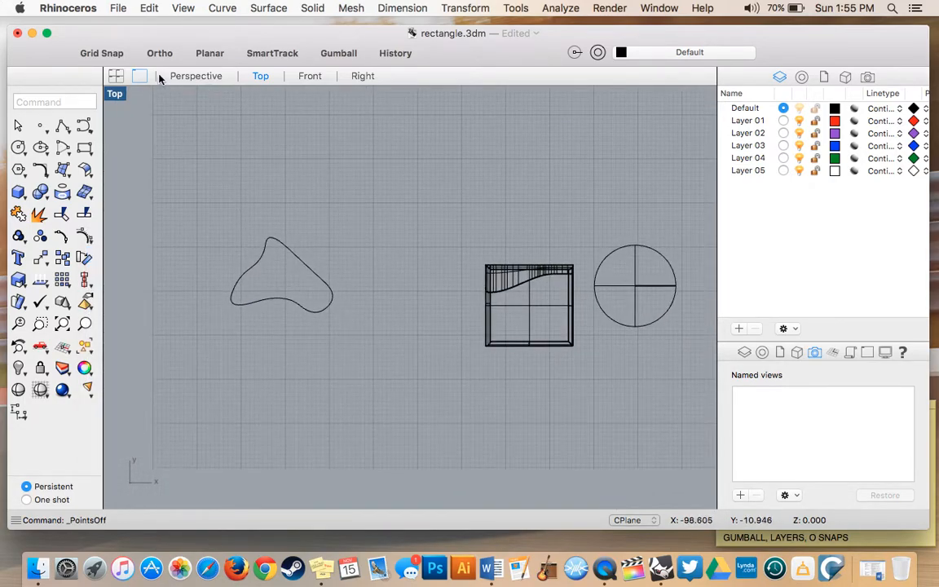
left_click(114, 75)
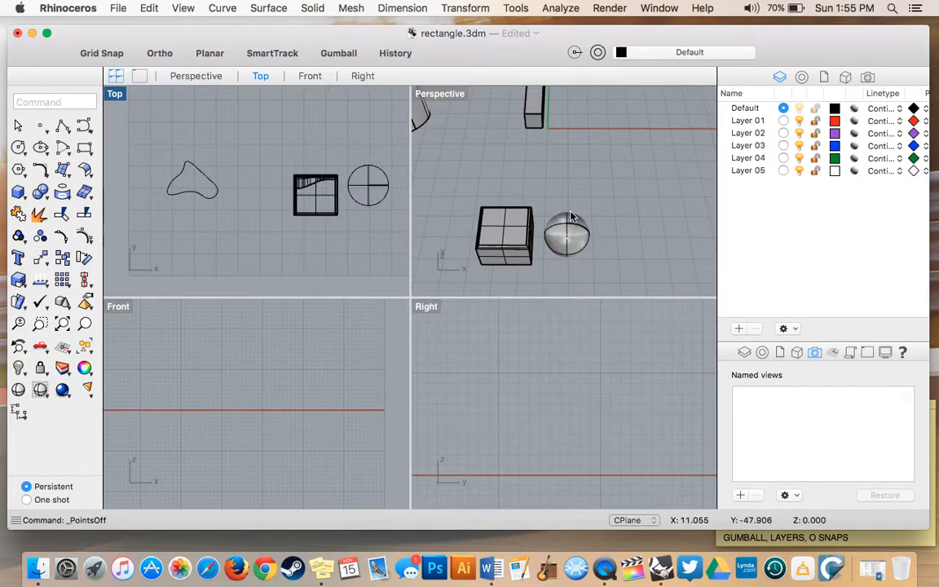
scroll(516, 154, "down", 5)
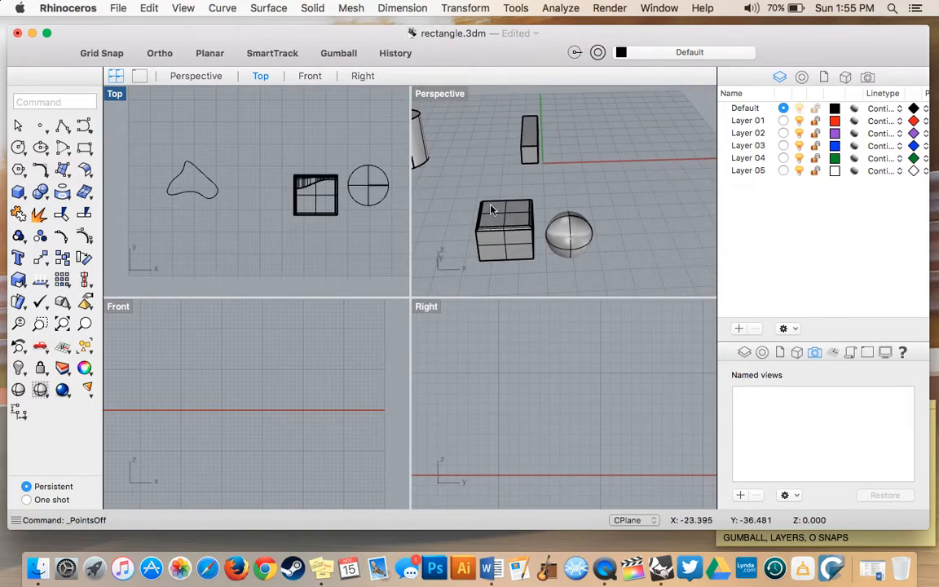
scroll(483, 198, "up", 3)
left_click(617, 210)
scroll(616, 211, "up", 2)
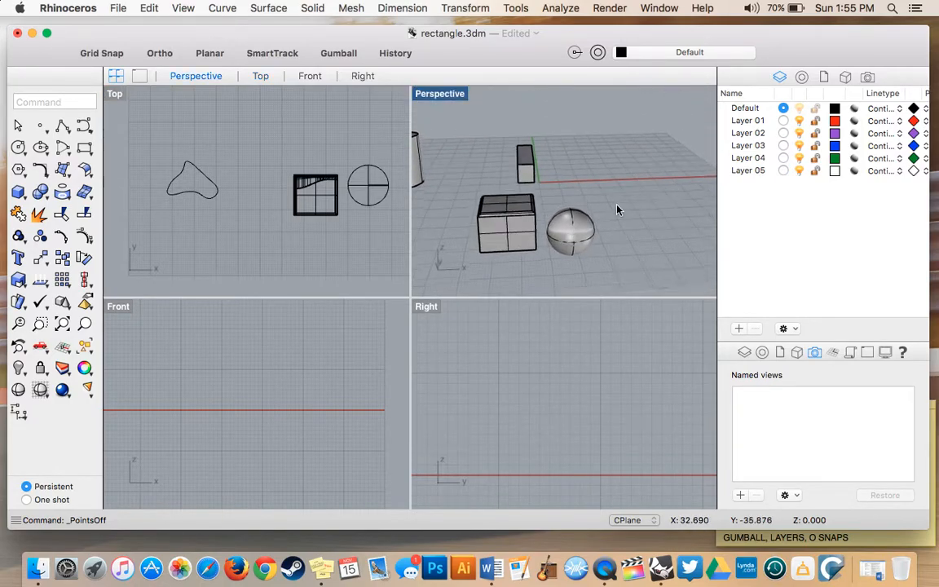
scroll(617, 210, "up", 2)
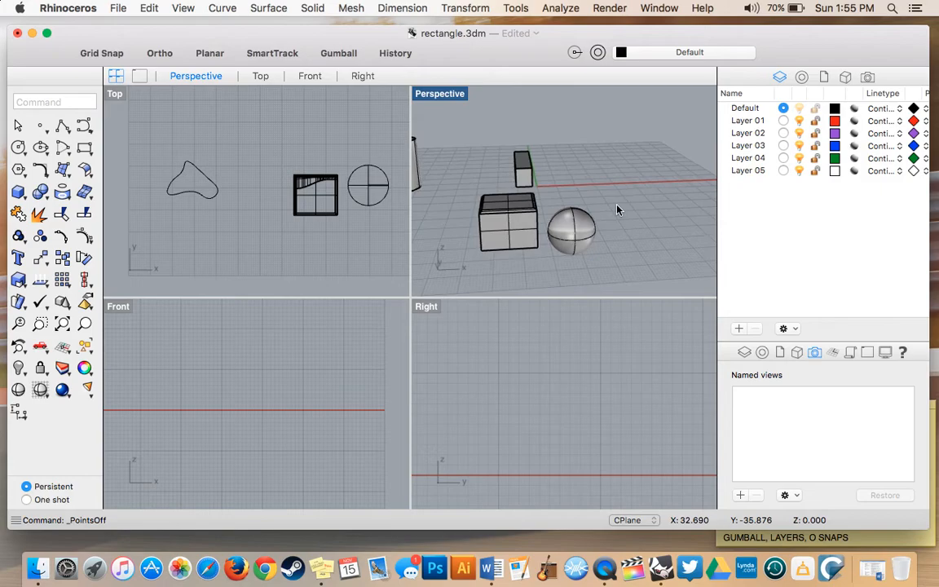
double_click(426, 94)
scroll(300, 212, "up", 5)
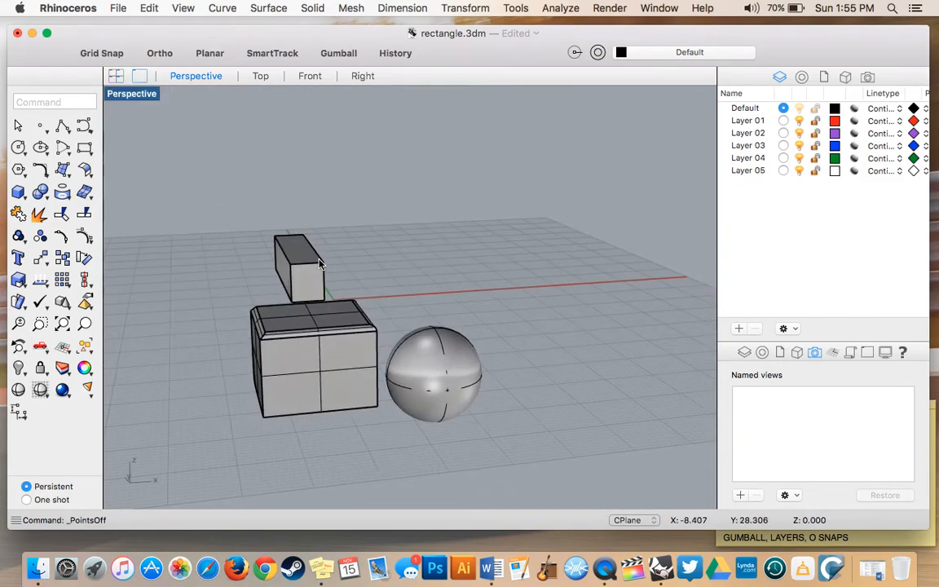
scroll(319, 265, "down", 3)
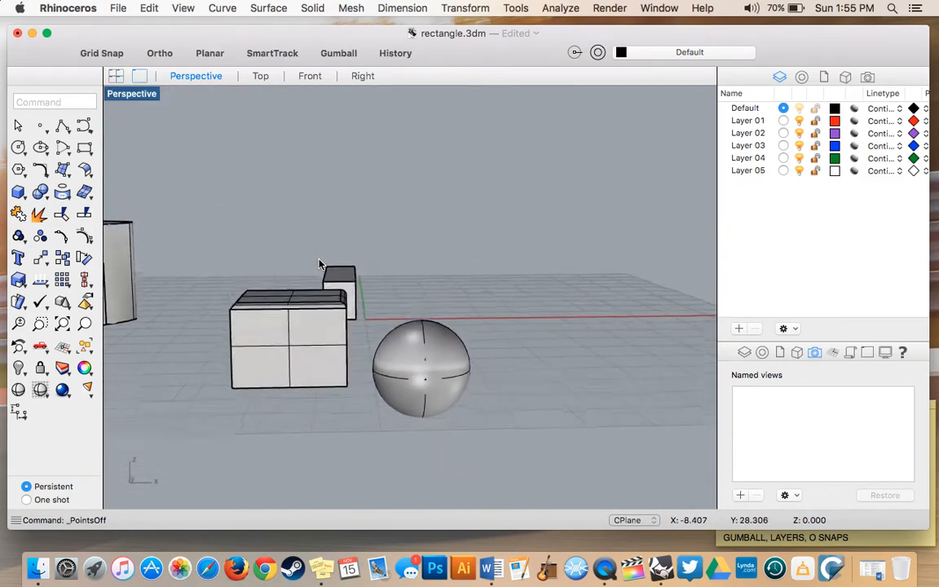
- Turn on the Gumball and select the filleted box beside the sphere
left_click(337, 54)
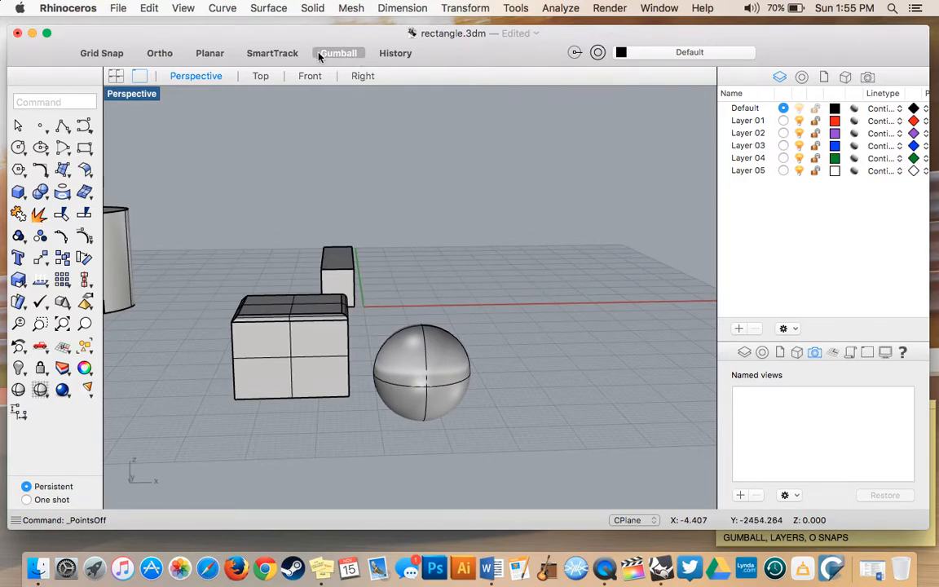
left_click(279, 356)
scroll(279, 357, "left", 10)
scroll(278, 357, "left", 5)
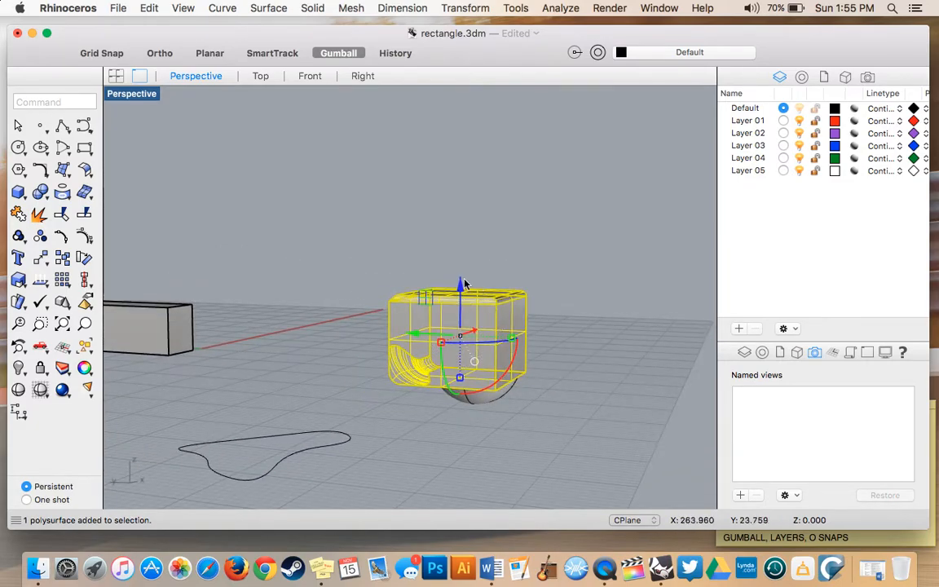
- Turn the Gumball off to view the selected box without its handles, and turn it back on
left_click(335, 53)
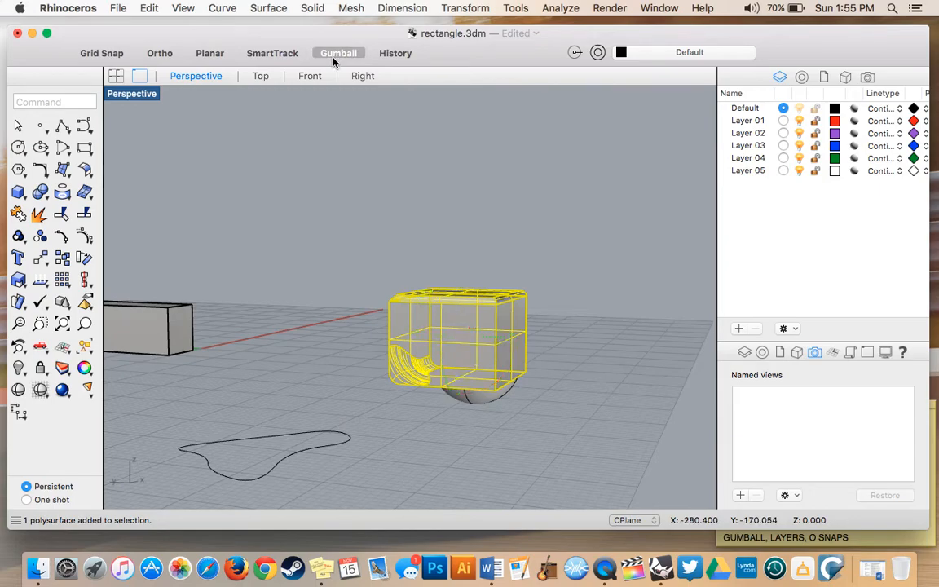
scroll(454, 355, "right", 8)
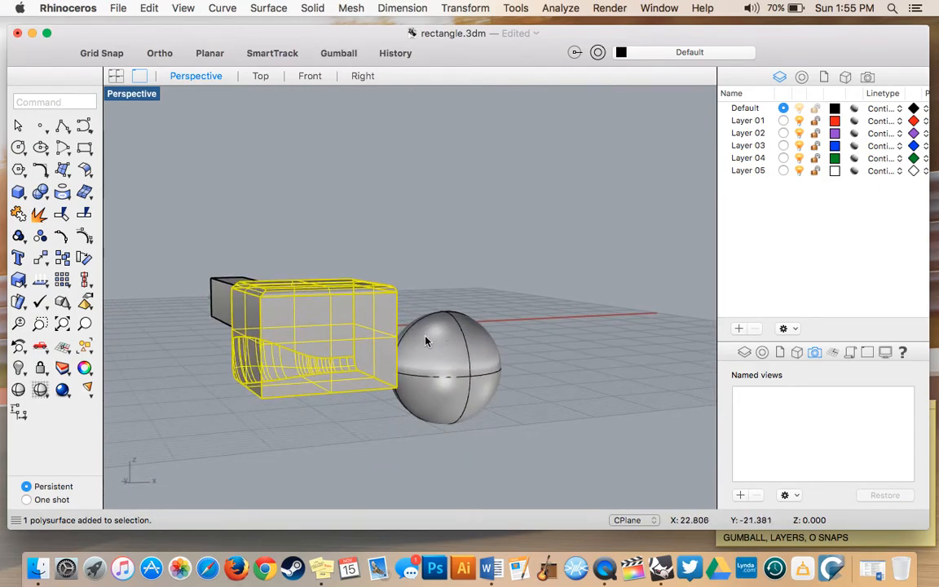
scroll(412, 331, "up", 5)
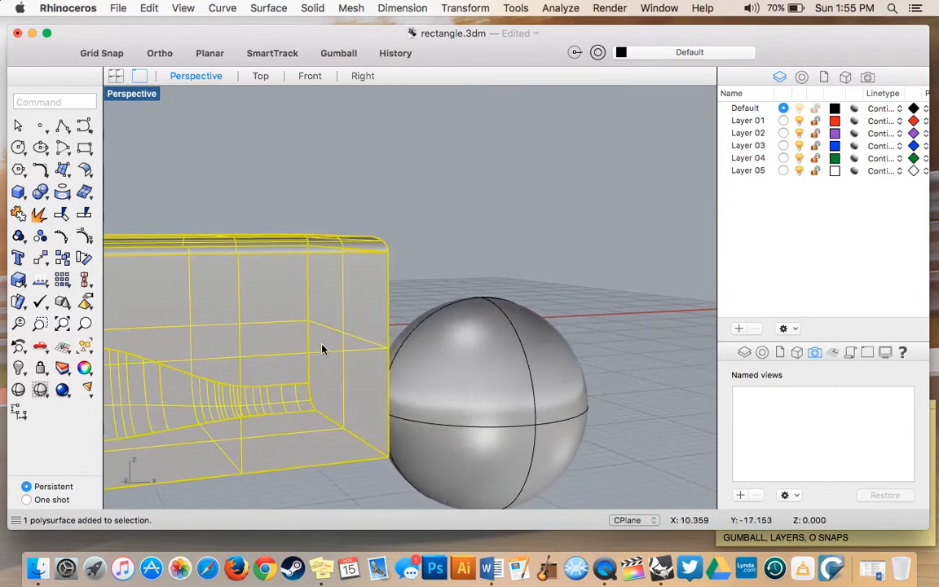
scroll(282, 357, "right", 5)
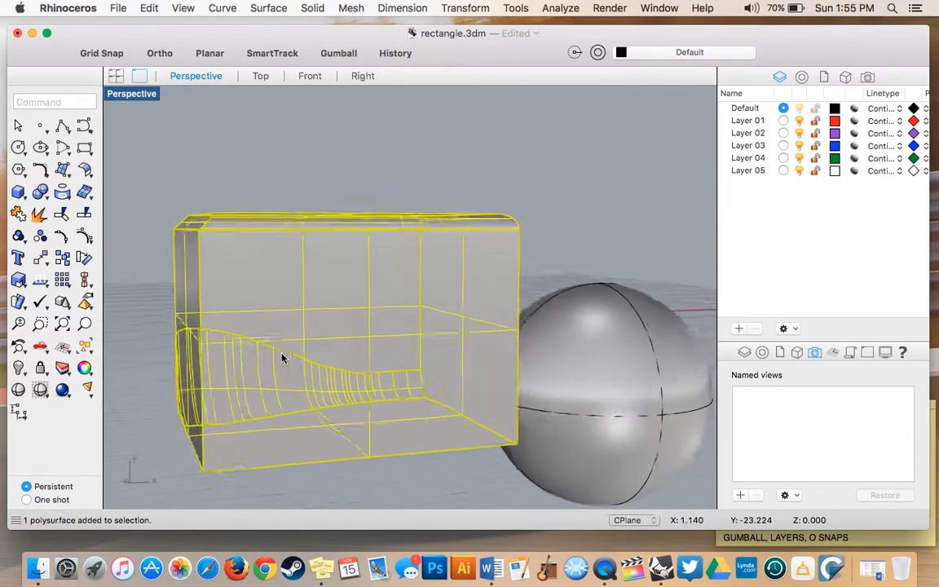
scroll(281, 357, "right", 5)
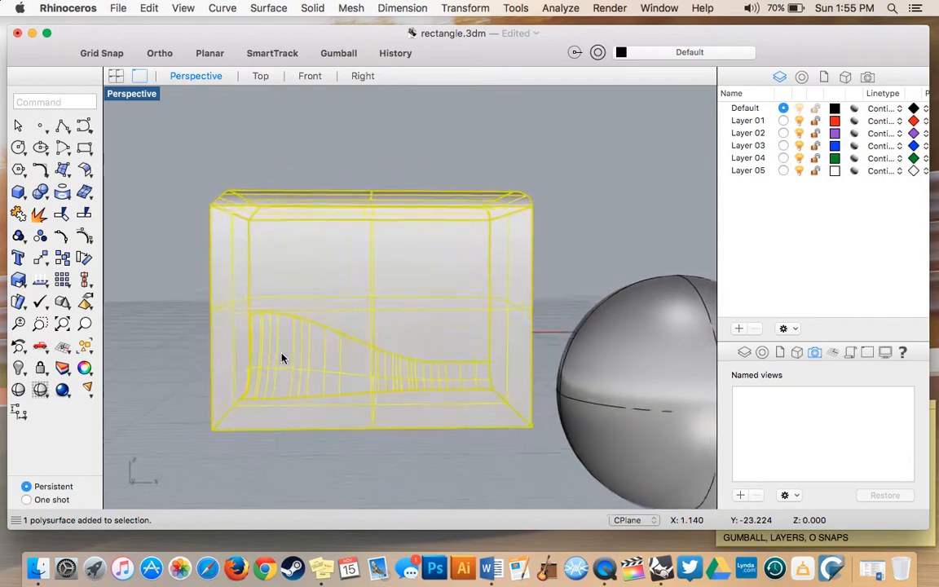
left_click(330, 54)
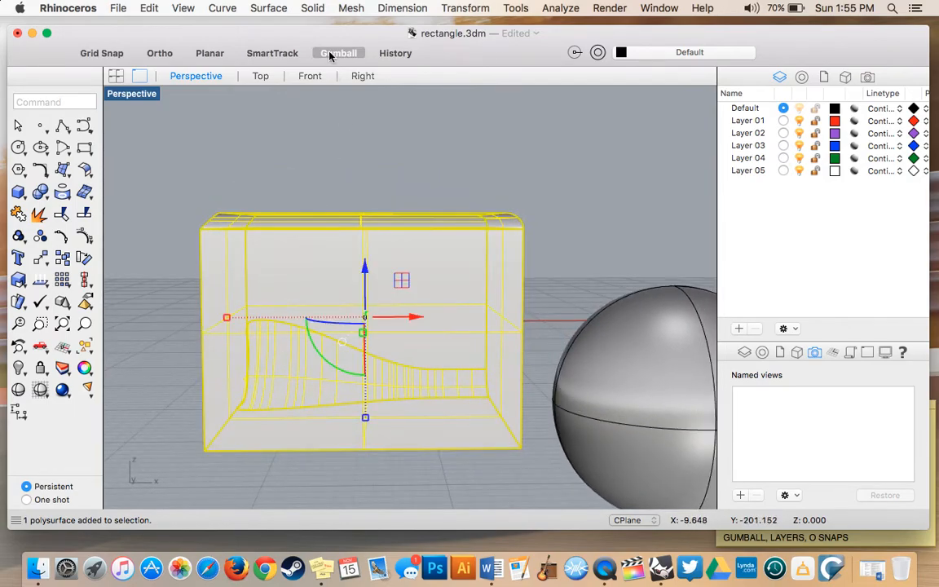
- Move the selected box 10 units in the Z direction with the Gumball
scroll(325, 190, "right", 5)
scroll(324, 189, "left", 5)
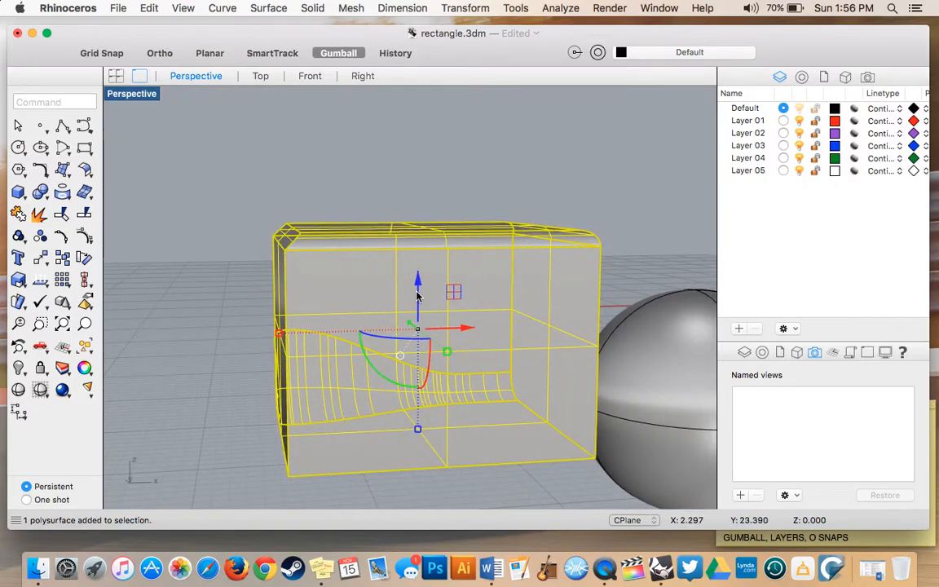
left_click(418, 283)
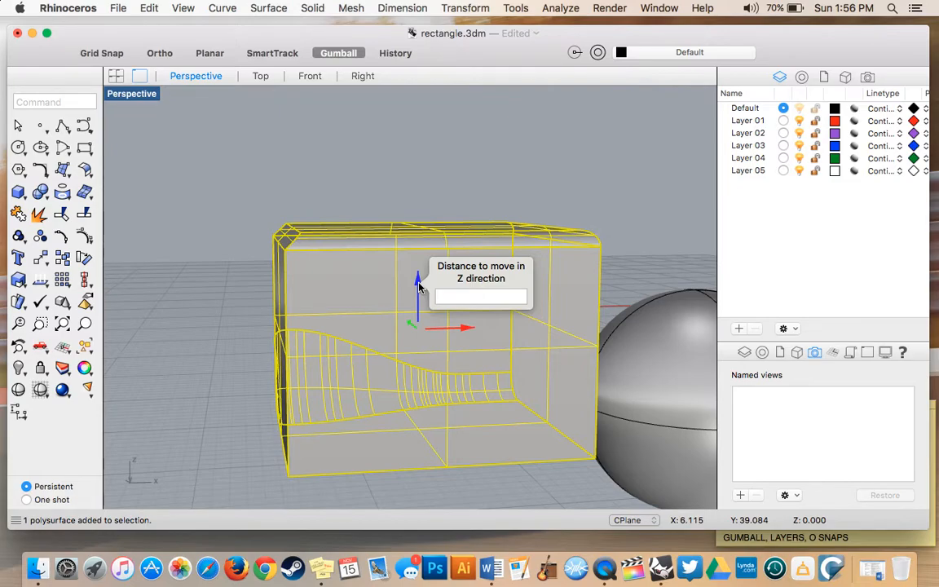
scroll(418, 283, "left", 8)
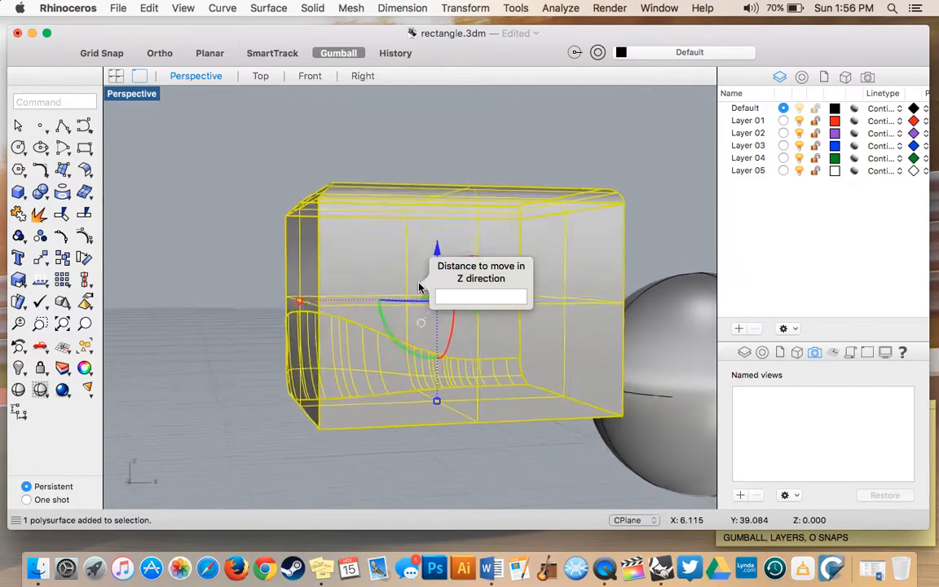
scroll(418, 287, "right", 4)
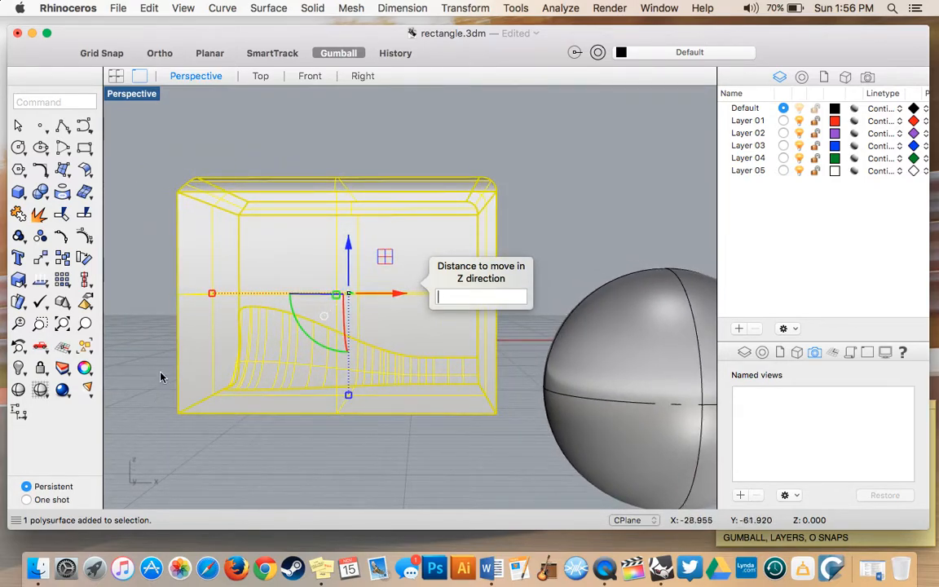
scroll(272, 308, "right", 6)
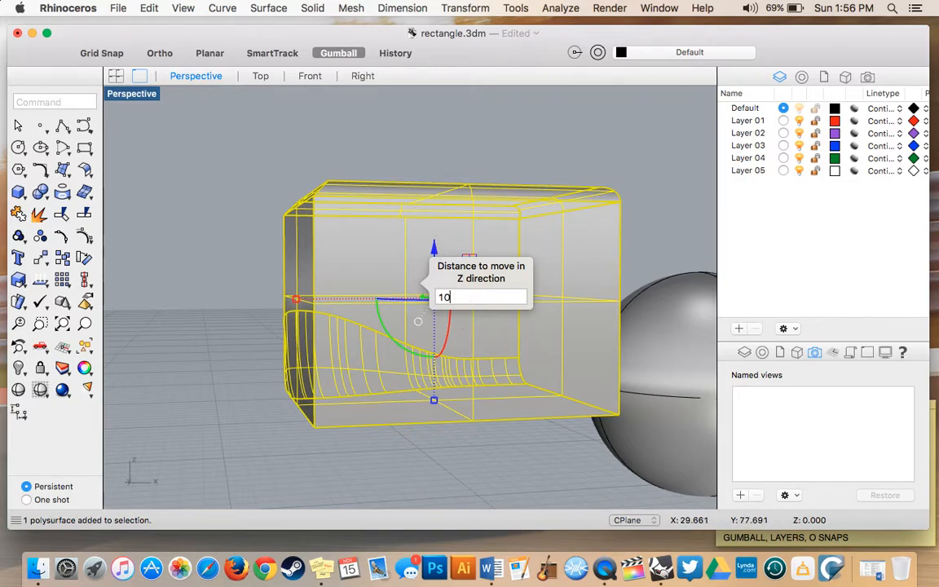
key("Return")
- Examine the raised box from several sides and undo the numeric Z move
scroll(473, 333, "left", 10)
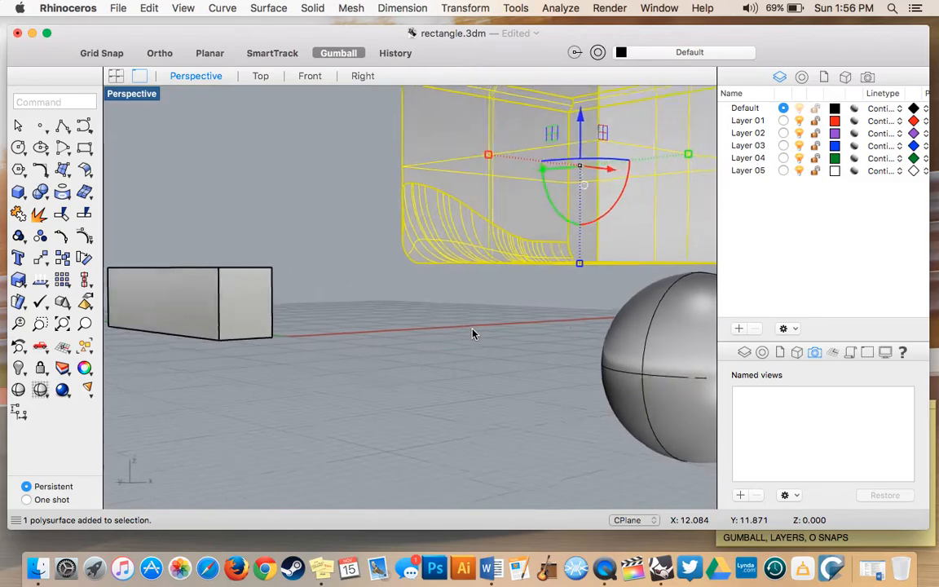
scroll(472, 334, "left", 10)
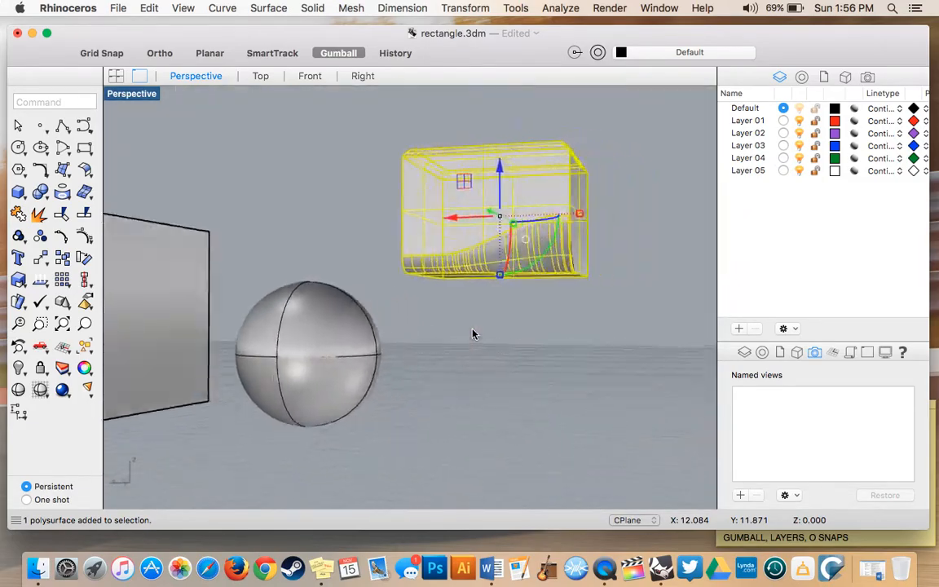
scroll(472, 334, "up", 5)
scroll(472, 334, "left", 15)
scroll(472, 333, "down", 5)
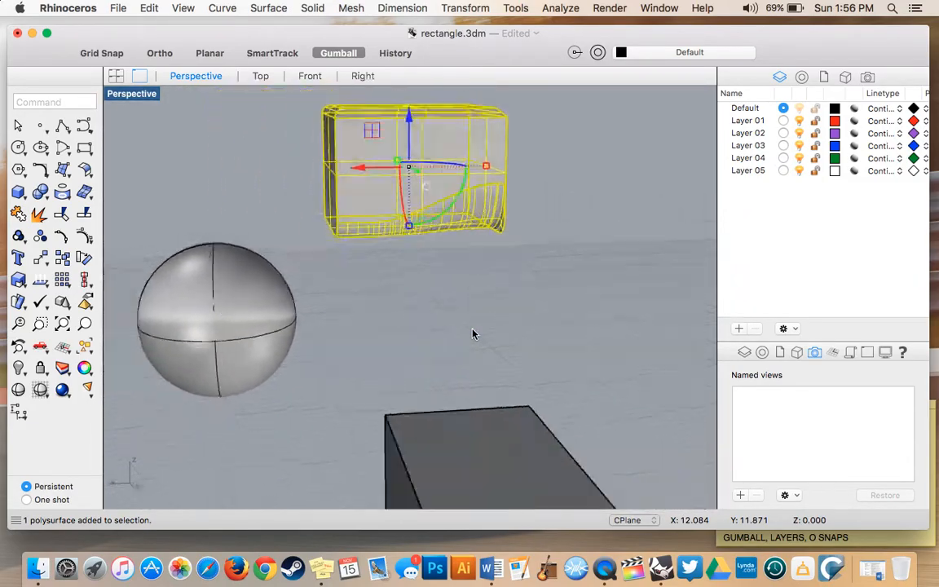
scroll(473, 333, "up", 5)
scroll(472, 334, "left", 10)
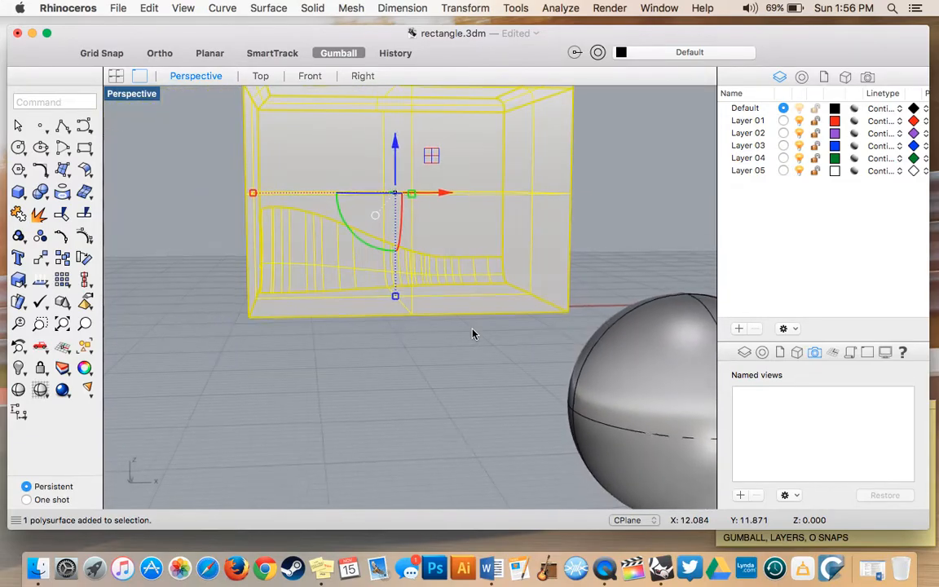
key("super+z")
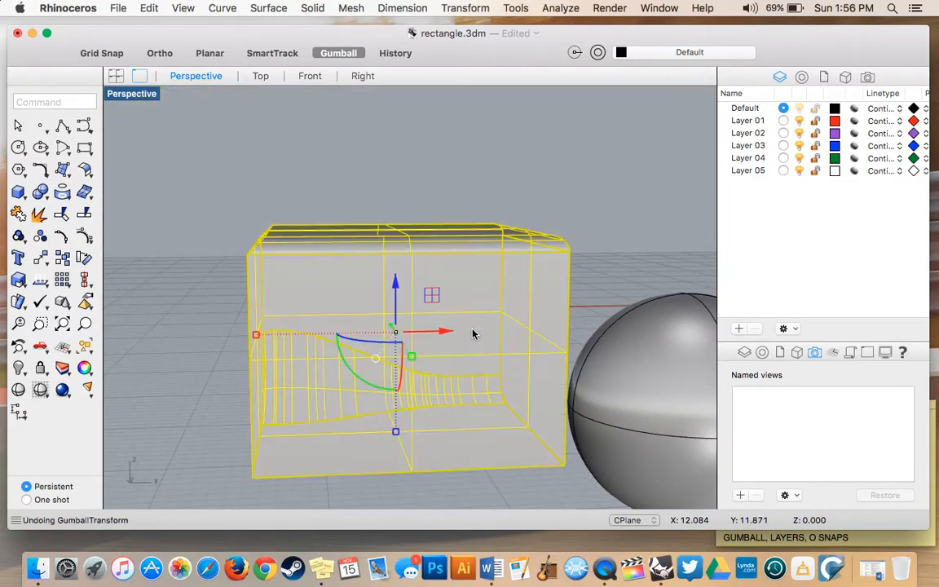
- Try raising and lowering the box freehand along Z with the Gumball, undo the moves and deselect the box
left_click_drag(394, 292, 397, 155)
scroll(326, 237, "right", 8)
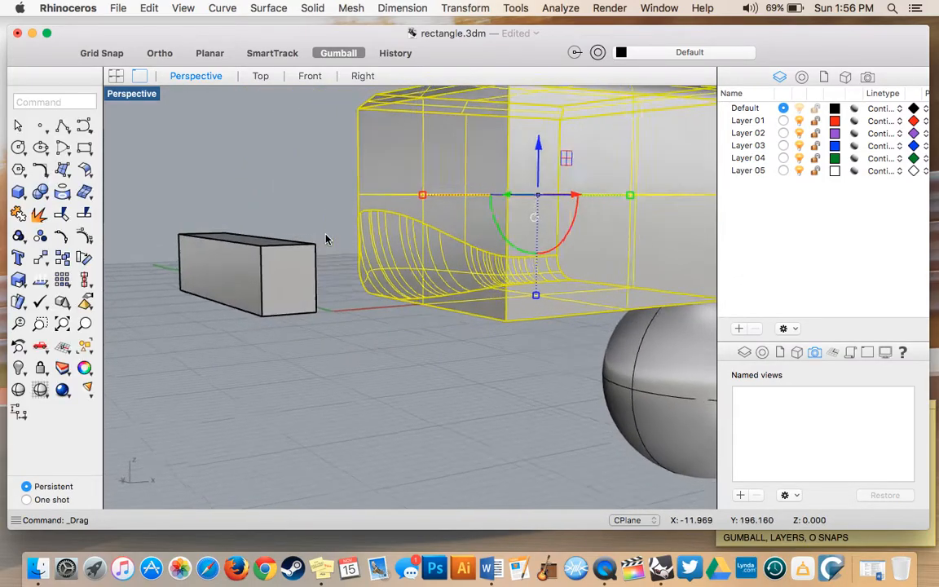
scroll(326, 239, "left", 4)
scroll(314, 233, "right", 5)
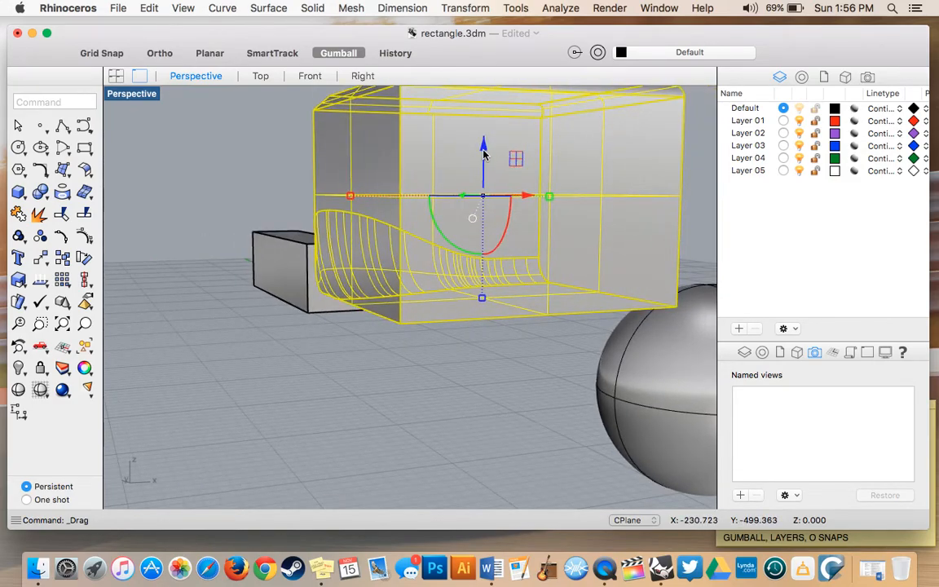
left_click_drag(483, 154, 459, 191)
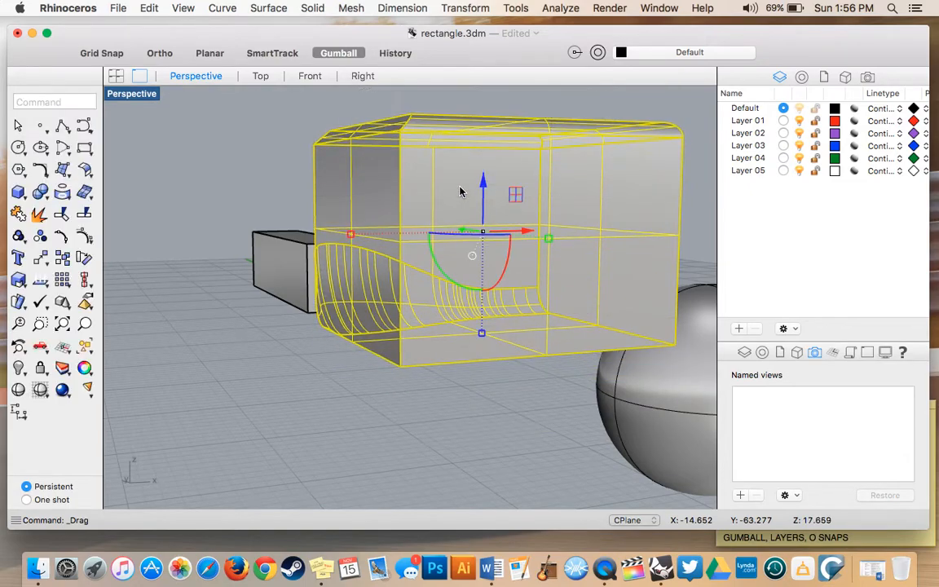
key("super+z")
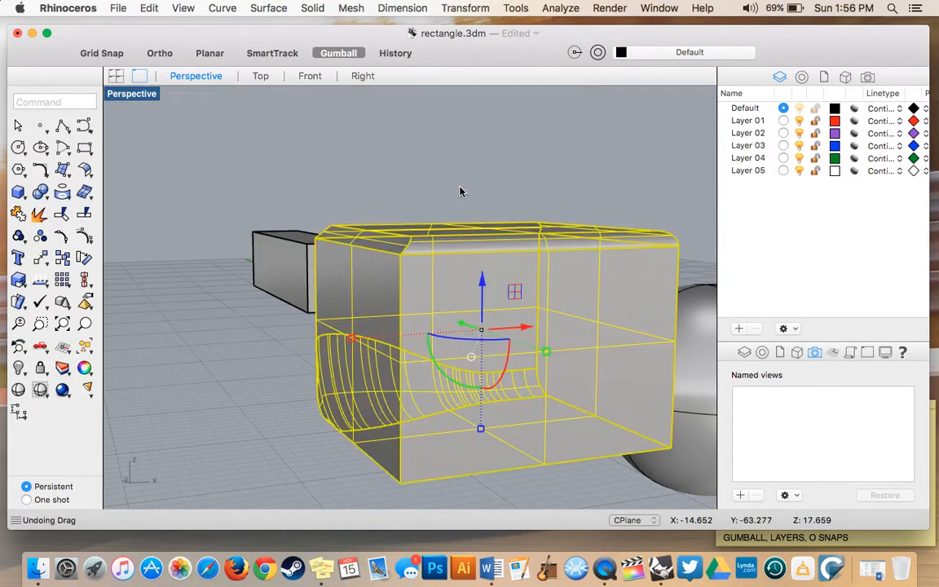
left_click(255, 321)
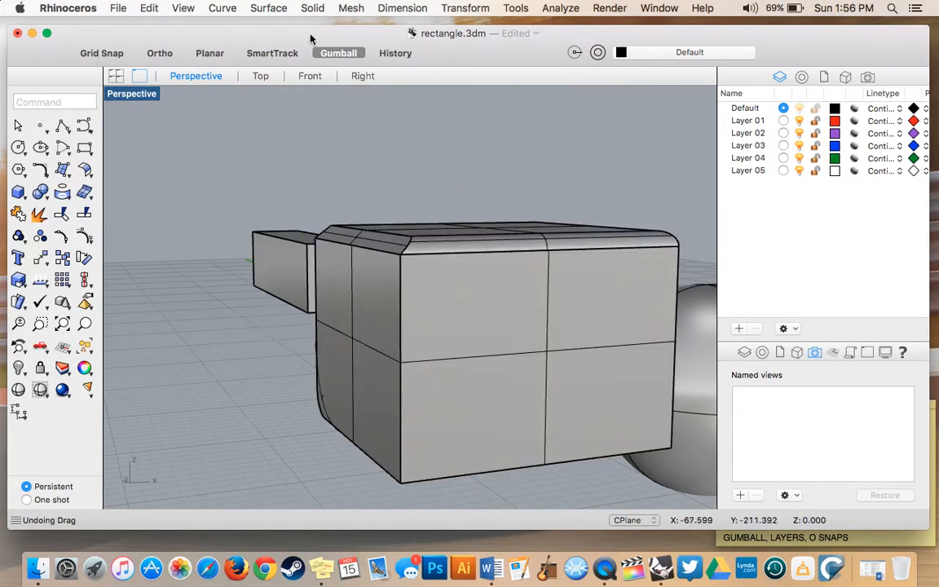
- Reselect the filleted box and move it in the negative X direction by a numeric Gumball distance
left_click(434, 321)
scroll(434, 321, "left", 10)
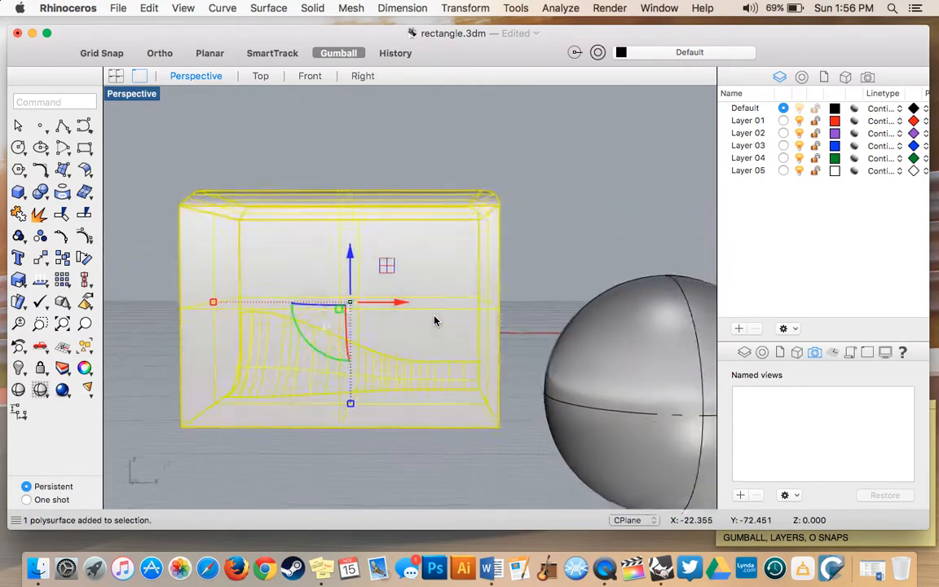
scroll(434, 321, "up", 5)
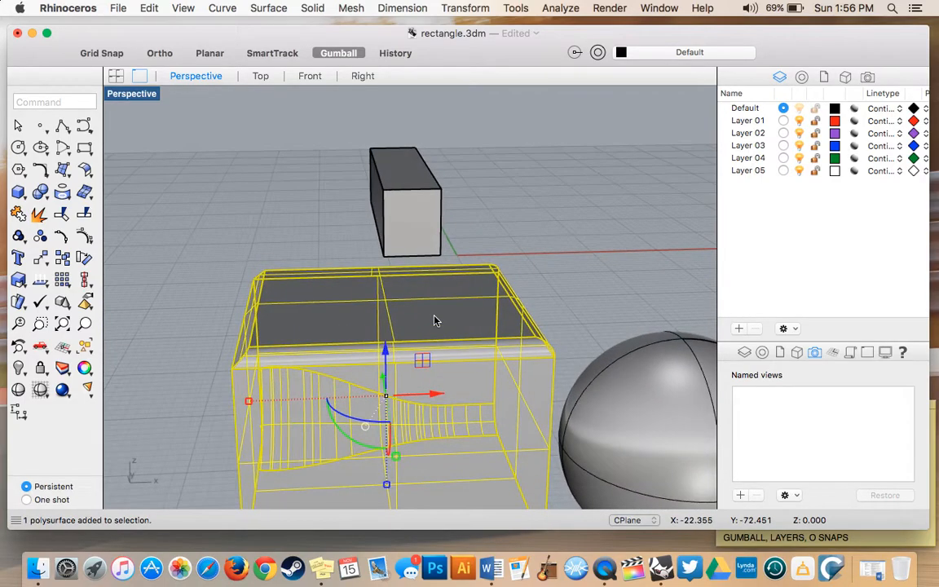
left_click(434, 396)
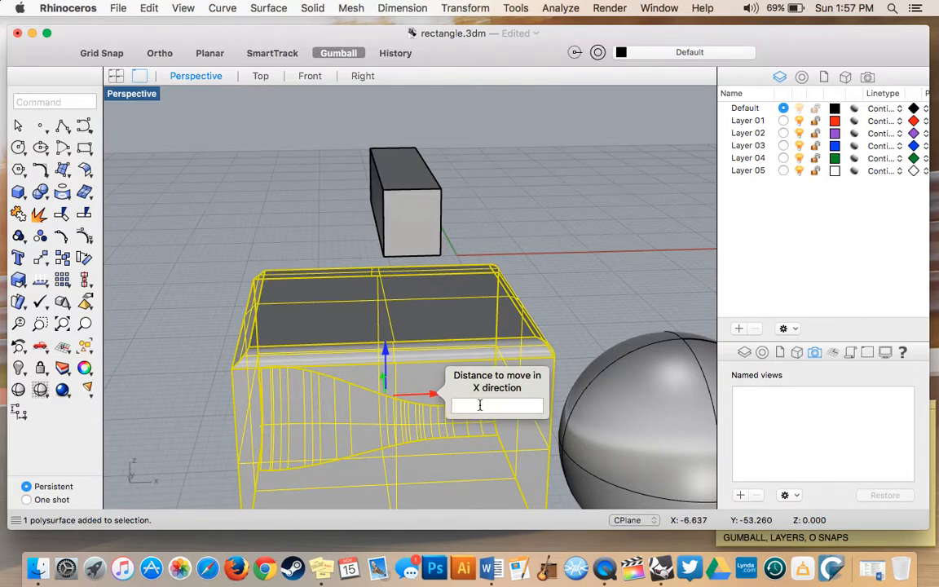
scroll(438, 300, "up", 2)
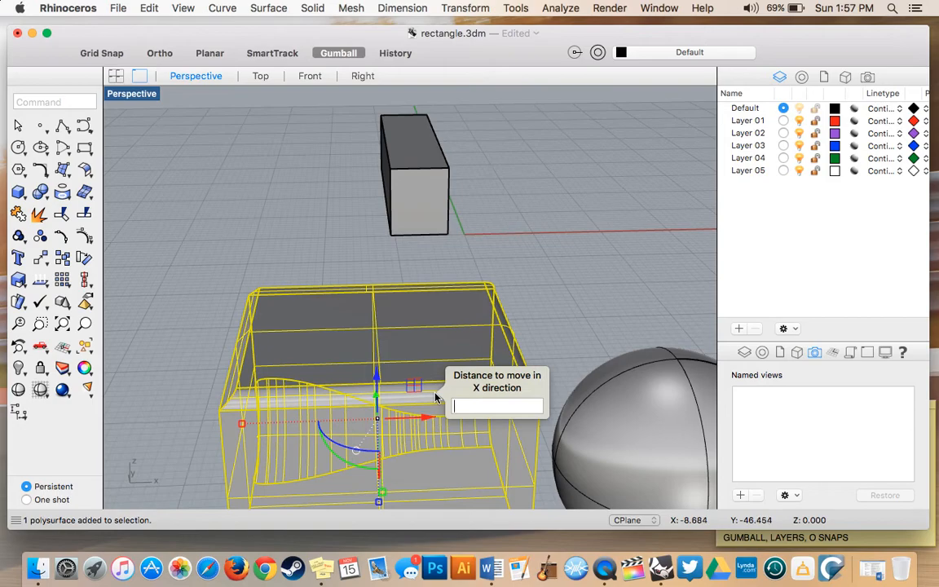
type("-")
key("Return")
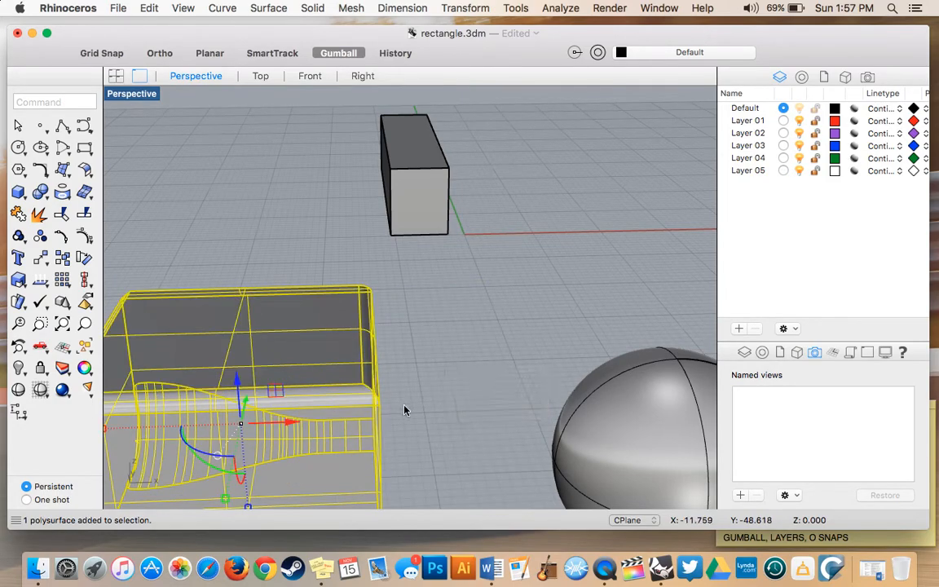
- Move the filleted box slightly in the negative X direction by freehand Gumball movement
scroll(404, 410, "down", 5)
scroll(405, 410, "left", 10, "shift")
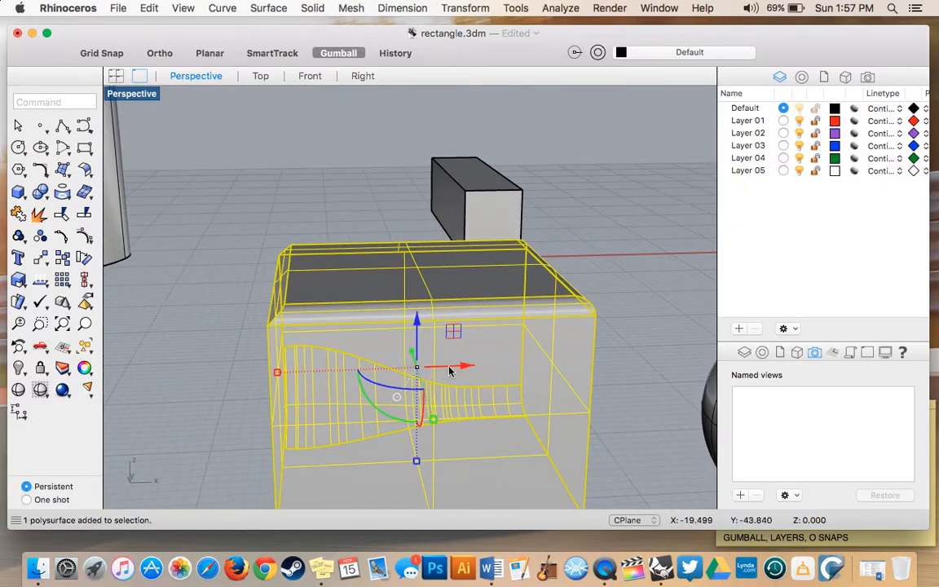
scroll(454, 369, "left", 5)
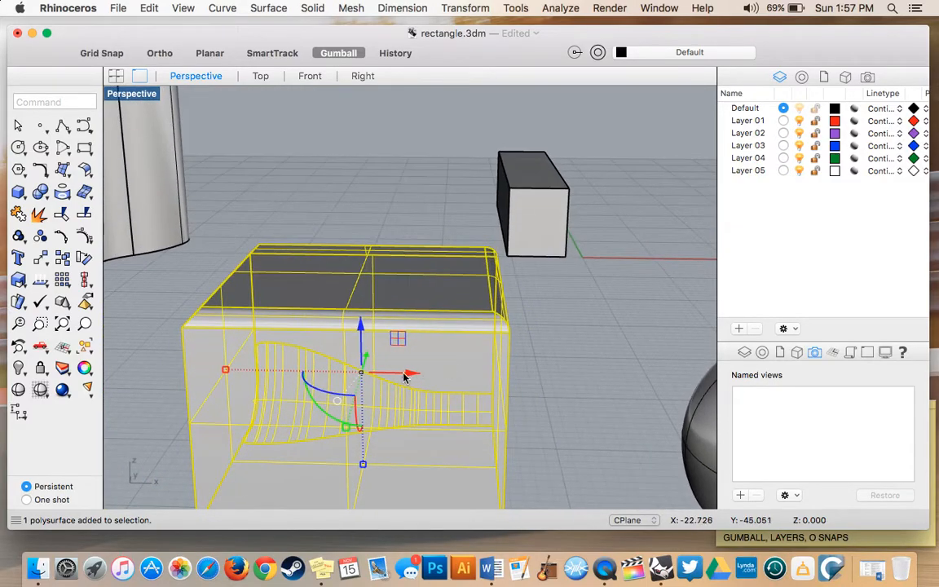
left_click_drag(405, 375, 384, 375)
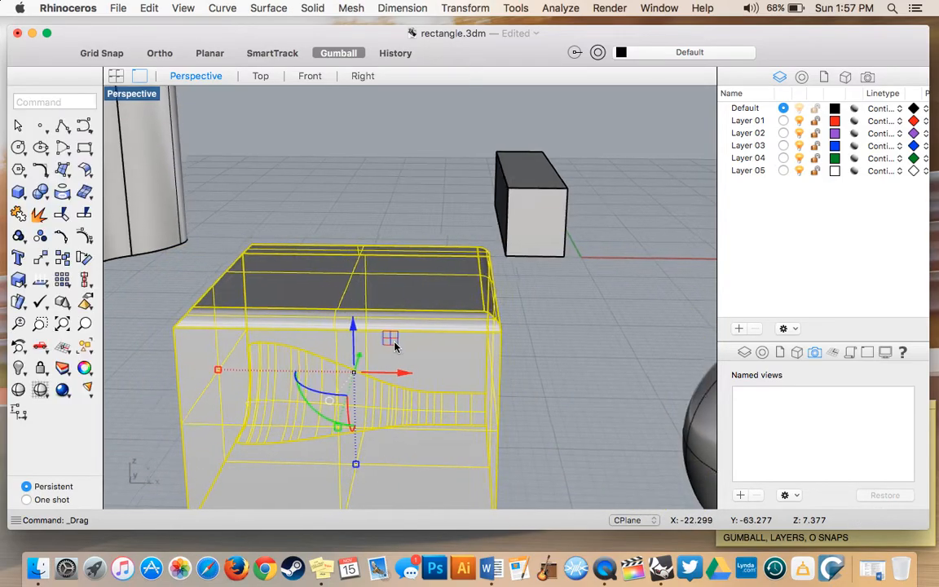
- Move the filleted box freehand along the Y axis with the Gumball
scroll(394, 347, "right", 15)
scroll(395, 348, "right", 5)
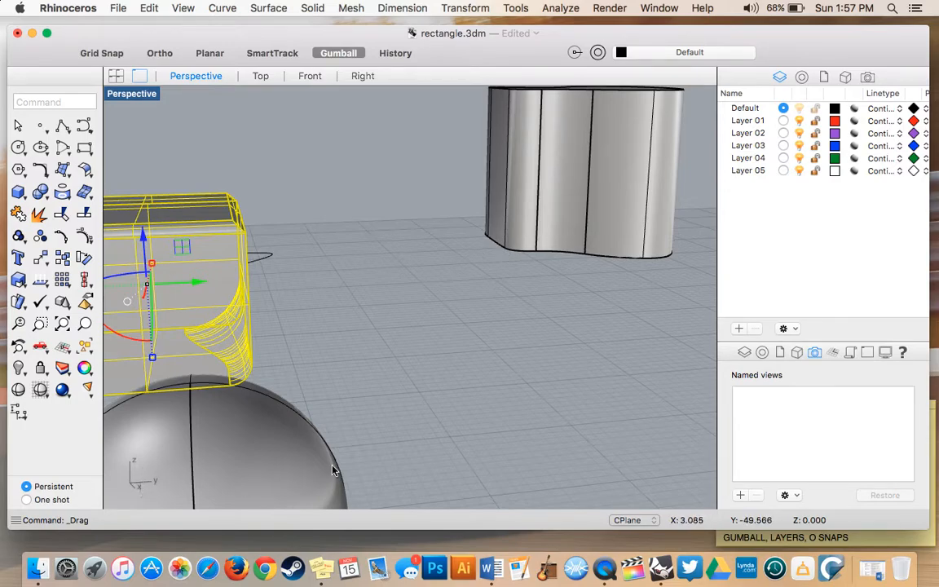
left_click_drag(196, 283, 285, 356)
- Try rotating the box freehand around the Z axis with the Gumball and undo the rotation
scroll(285, 356, "left", 10)
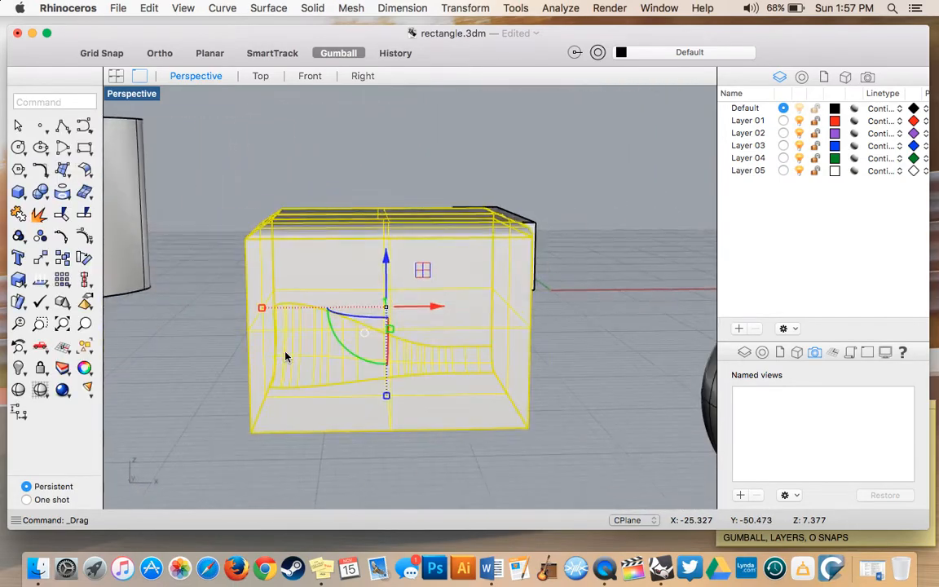
scroll(285, 356, "right", 10)
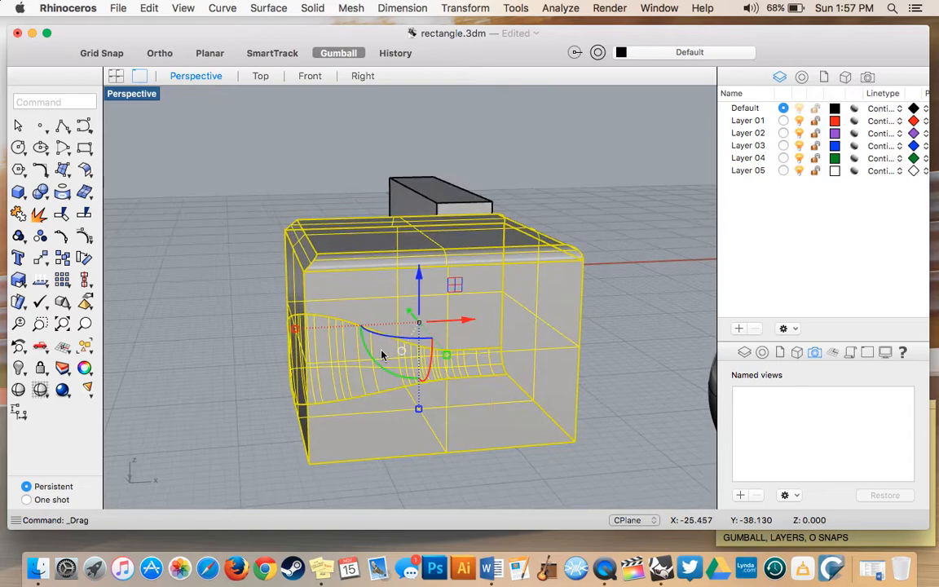
mouse_move(402, 339)
left_mouse_down()
mouse_move(319, 329)
mouse_move(383, 333)
mouse_move(397, 343)
left_mouse_up()
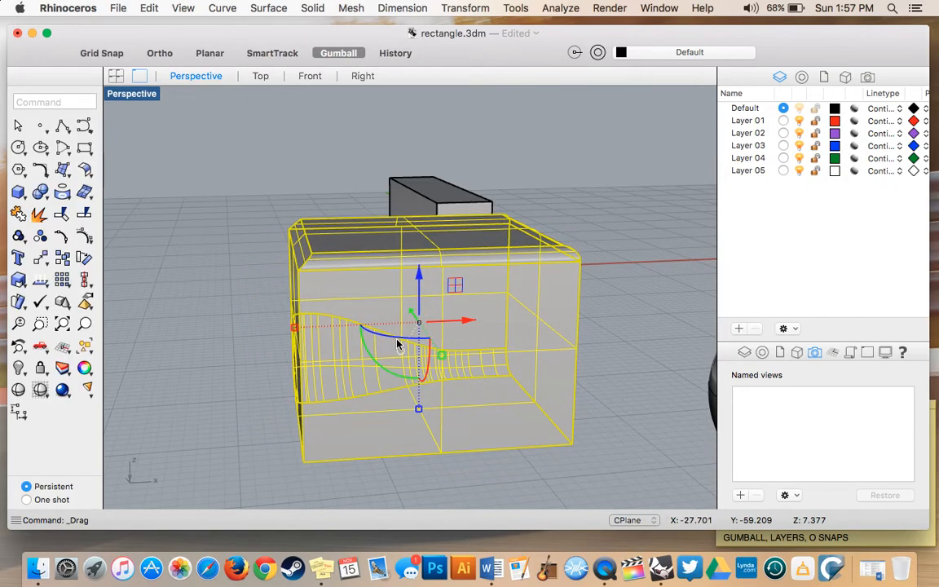
key("super+z")
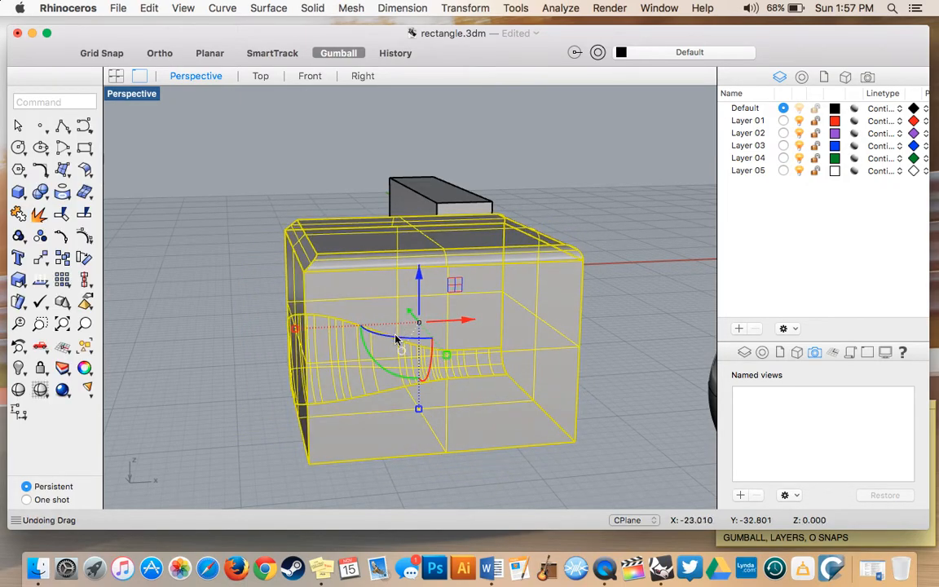
- Rotate the box 25 degrees around the Z axis with a numeric Gumball angle and undo it
left_click(394, 342)
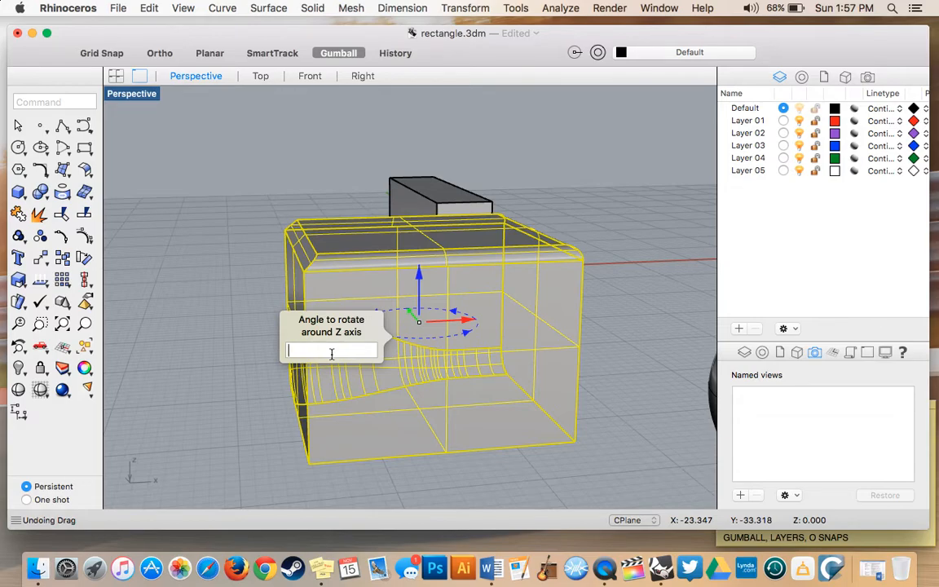
type("25")
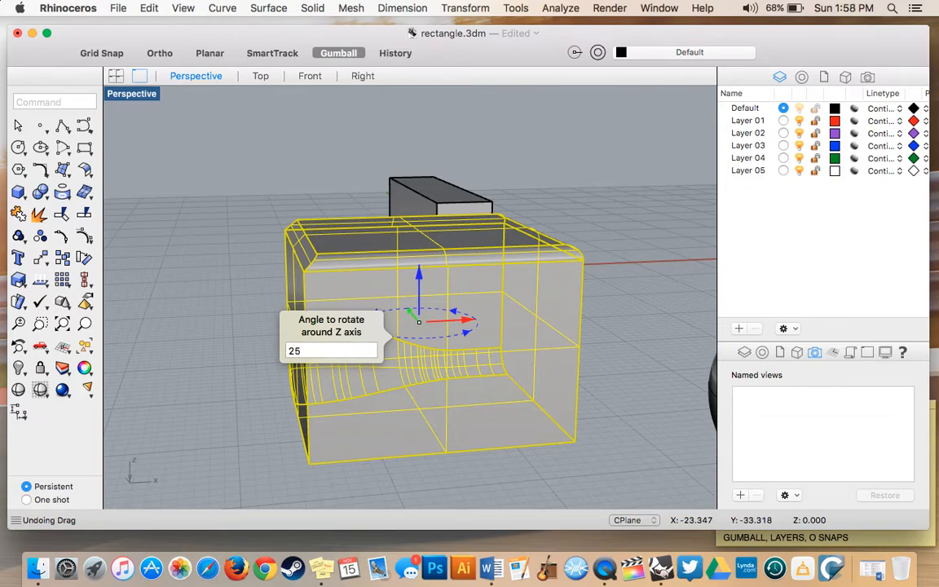
key("Return")
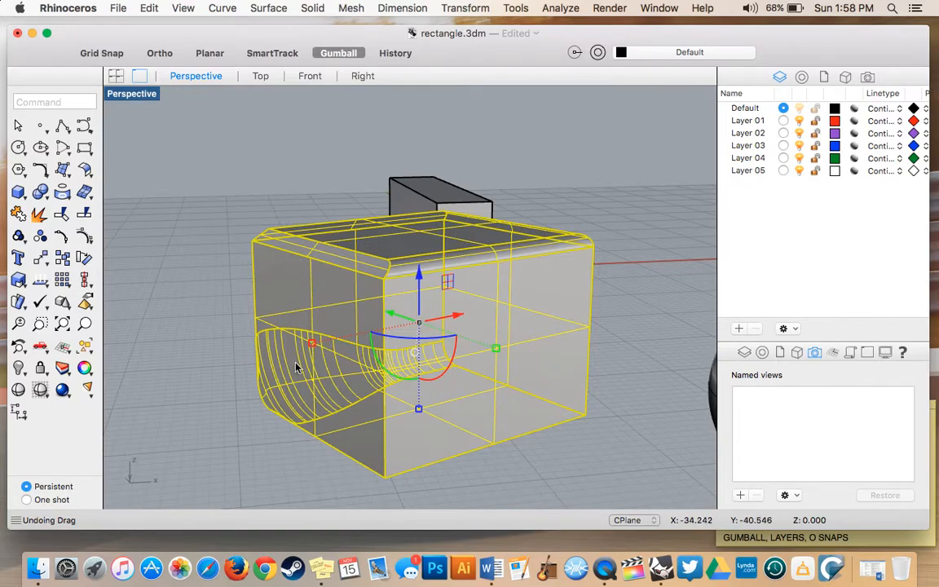
key("super+z")
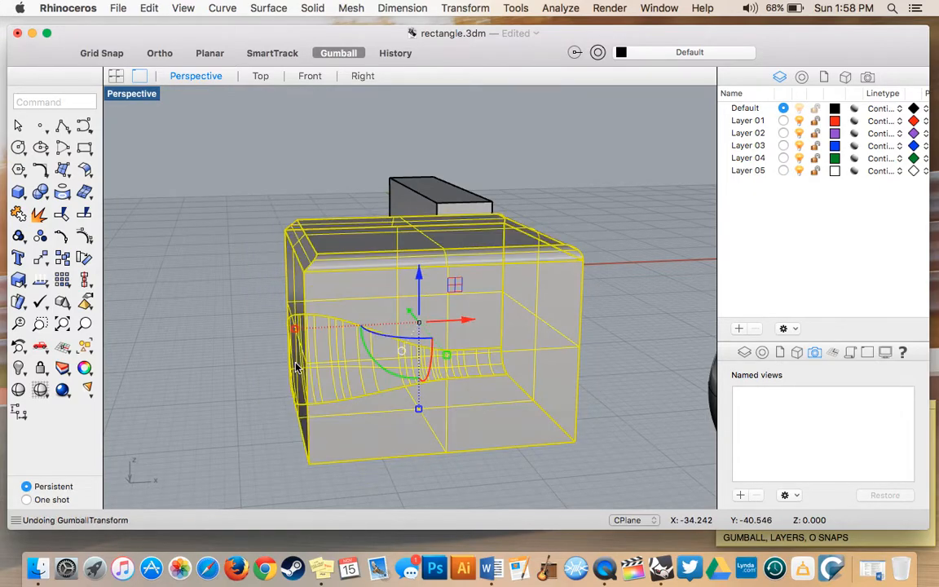
- Rotate the box 25 degrees around the X axis with a numeric Gumball angle
left_click(431, 366)
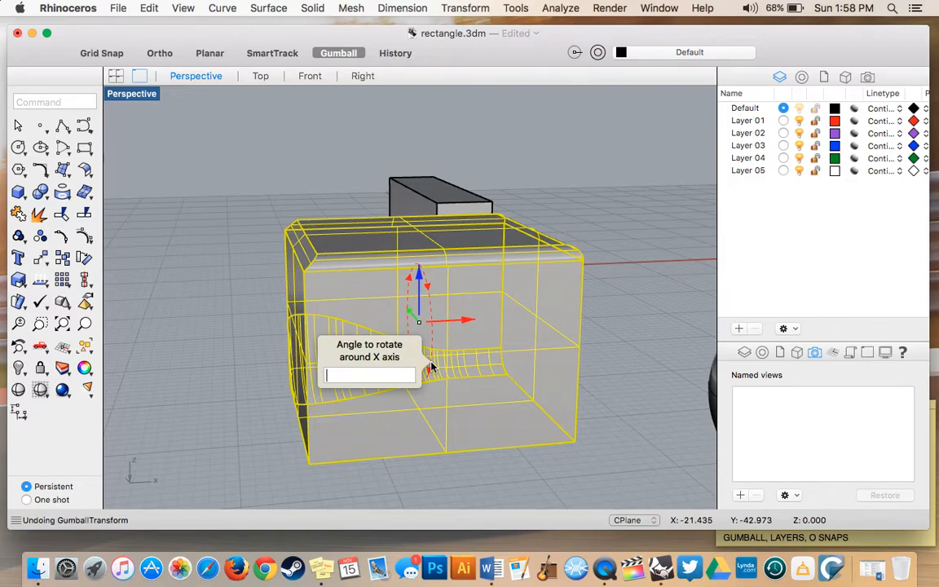
scroll(431, 367, "up", 2)
scroll(431, 366, "down", 1)
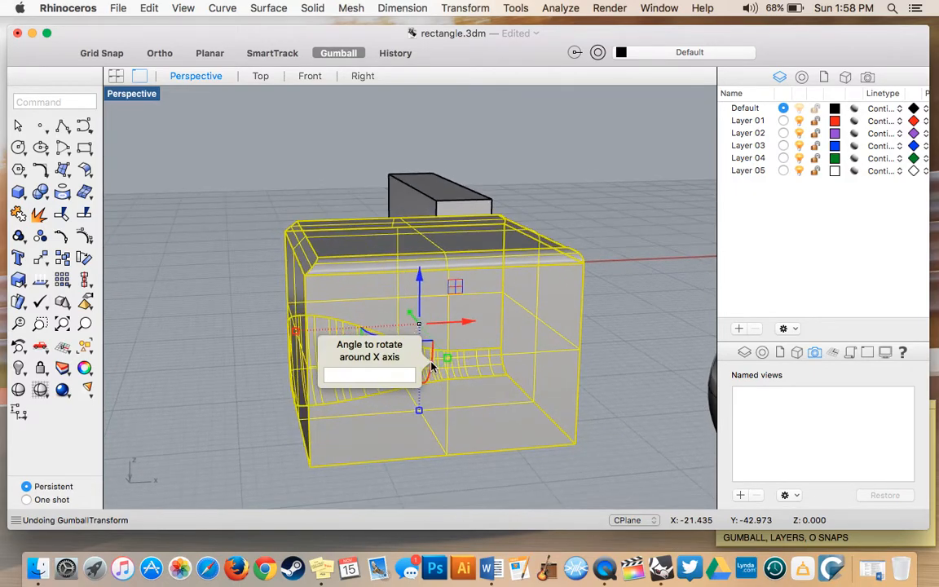
type("25")
key("Return")
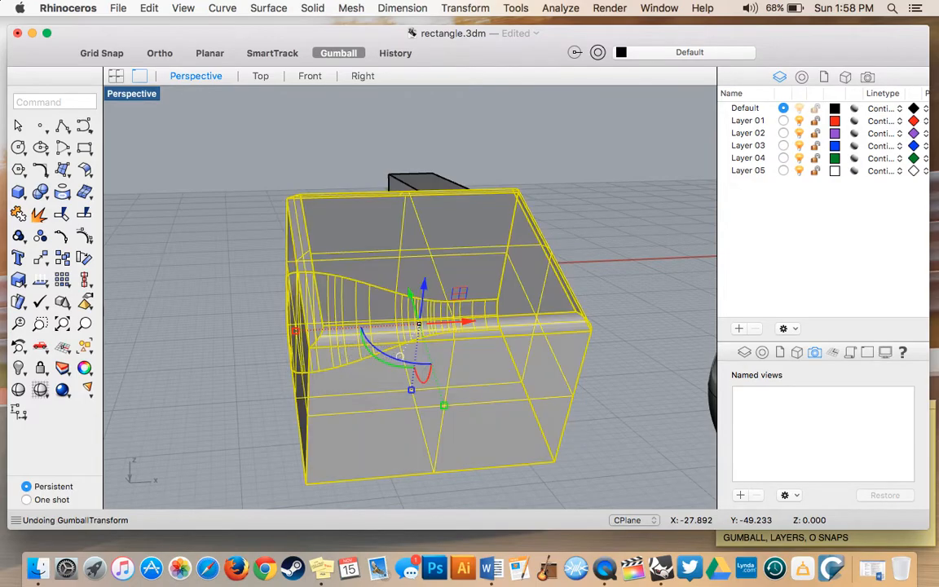
- Try moving the tilted box along its tilted Gumball Z axis, and undo the move and the X-axis rotation
scroll(363, 379, "left", 5)
scroll(363, 382, "left", 10)
scroll(364, 383, "right", 6)
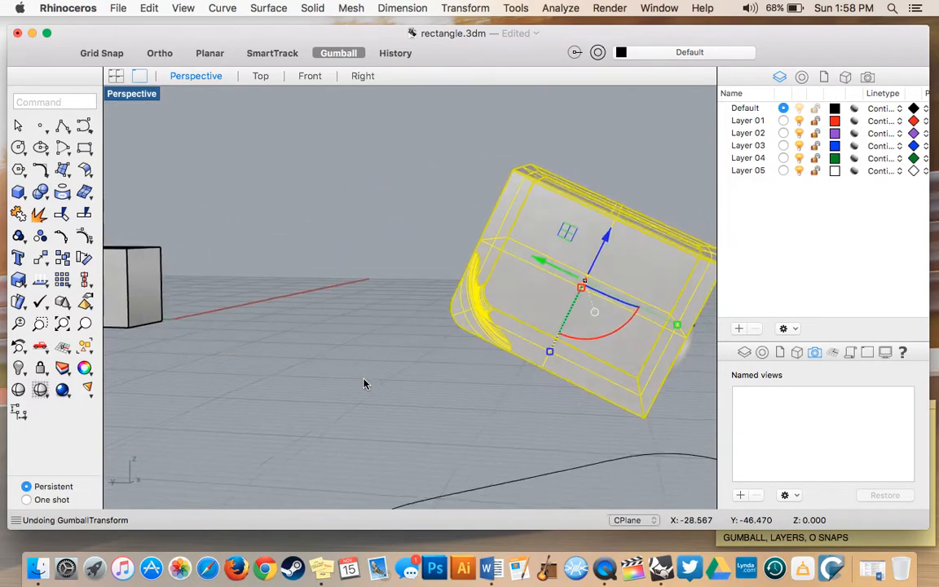
scroll(364, 383, "left", 10)
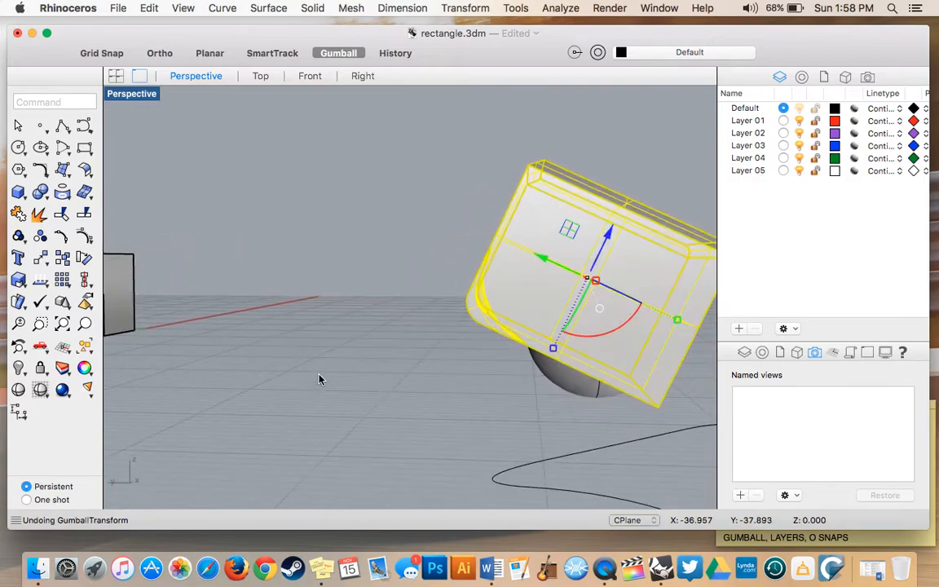
scroll(320, 379, "left", 3)
scroll(532, 260, "right", 4)
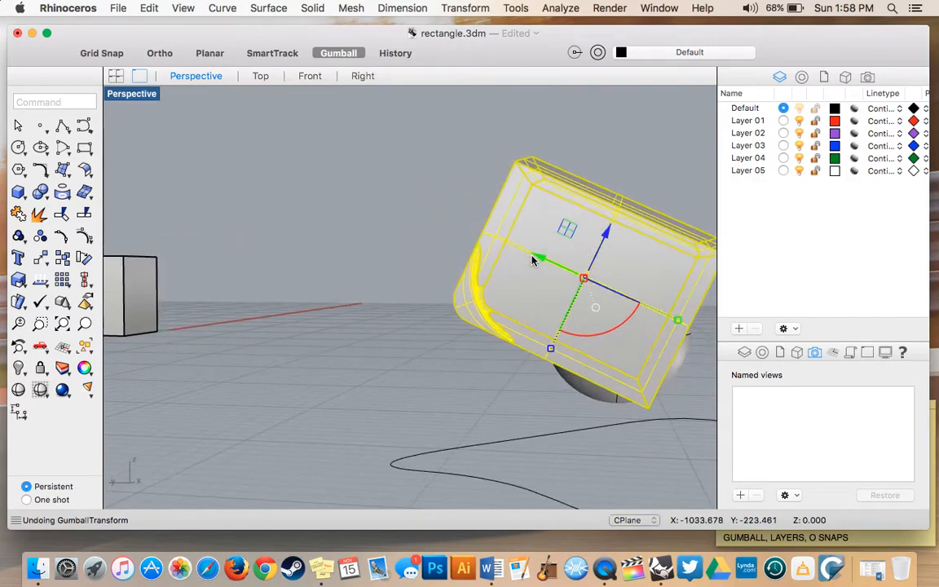
scroll(532, 260, "left", 5)
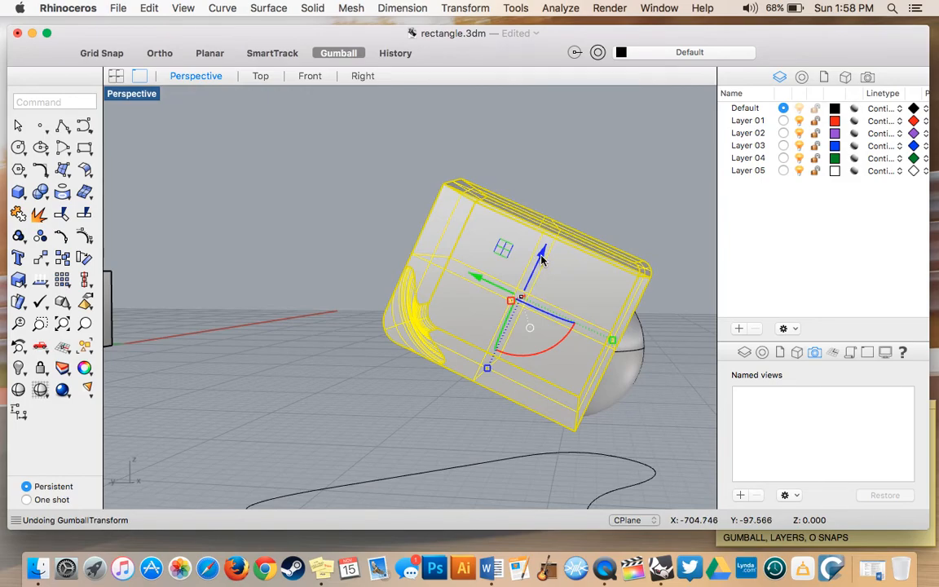
left_click_drag(542, 259, 491, 222)
key("super+z")
key("super+z")
key("super+z")
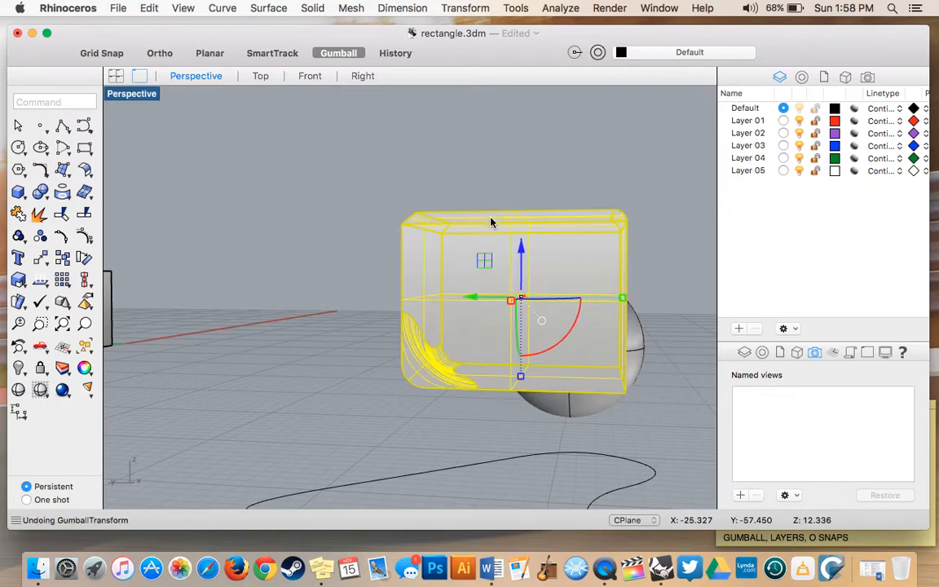
- Rotate the box freehand around the Y axis with the Gumball so it stands tilted, and deselect it
scroll(522, 301, "right", 10)
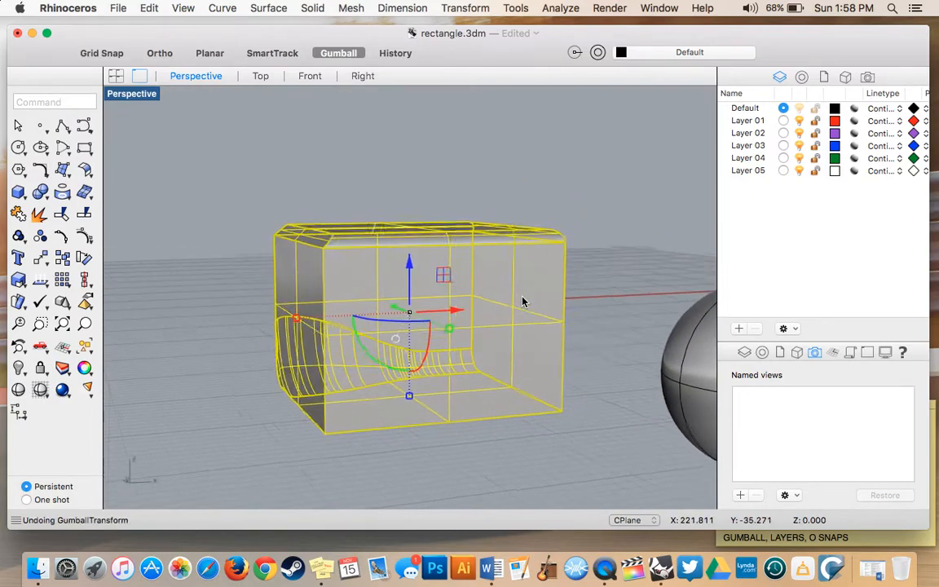
left_click(375, 366)
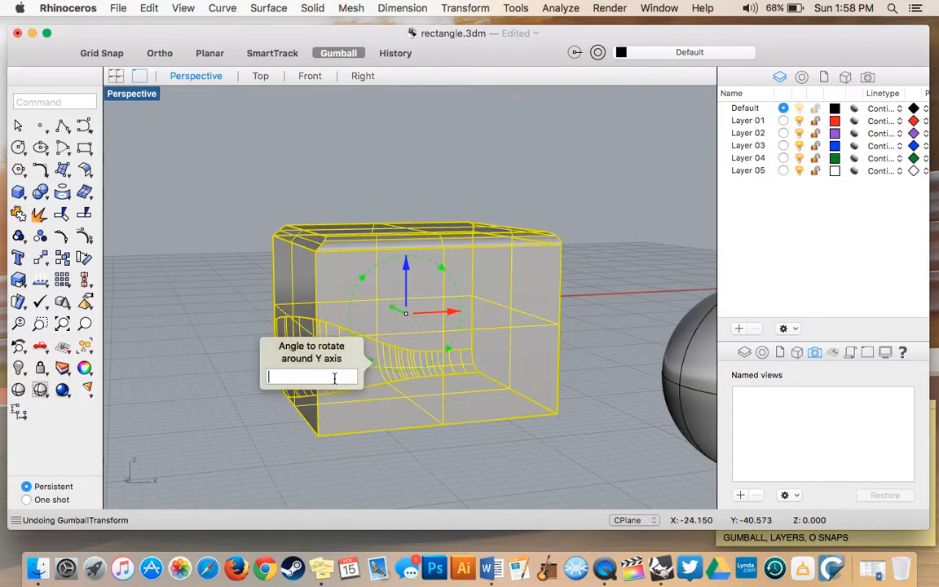
mouse_move(363, 278)
left_mouse_down()
mouse_move(377, 262)
mouse_move(366, 286)
left_mouse_up()
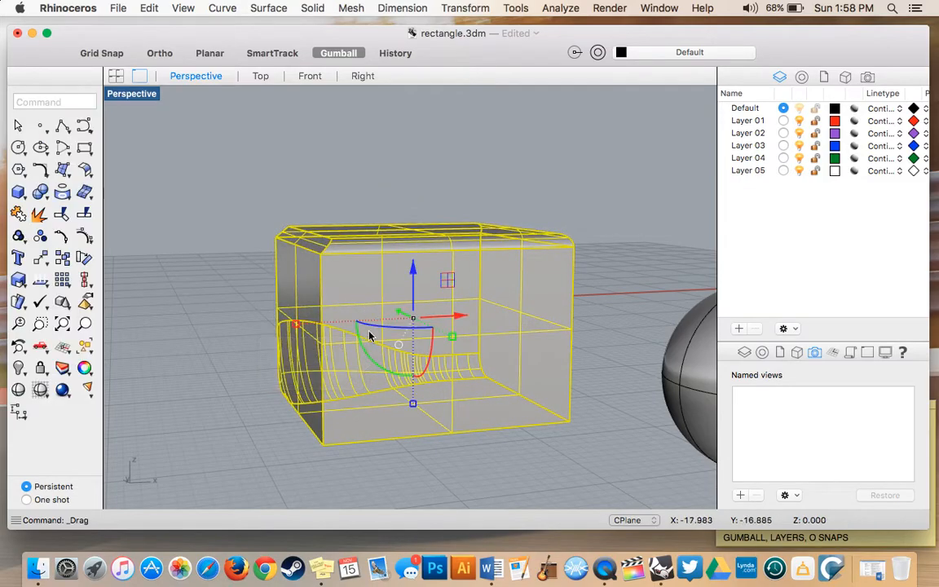
left_click_drag(368, 356, 360, 267)
left_click_drag(399, 257, 418, 265)
left_click(204, 287)
- Turn off the Gumball and move the tilted box freehand in the Perspective view
right_click_drag(203, 287, 383, 320)
scroll(383, 321, "right", 15)
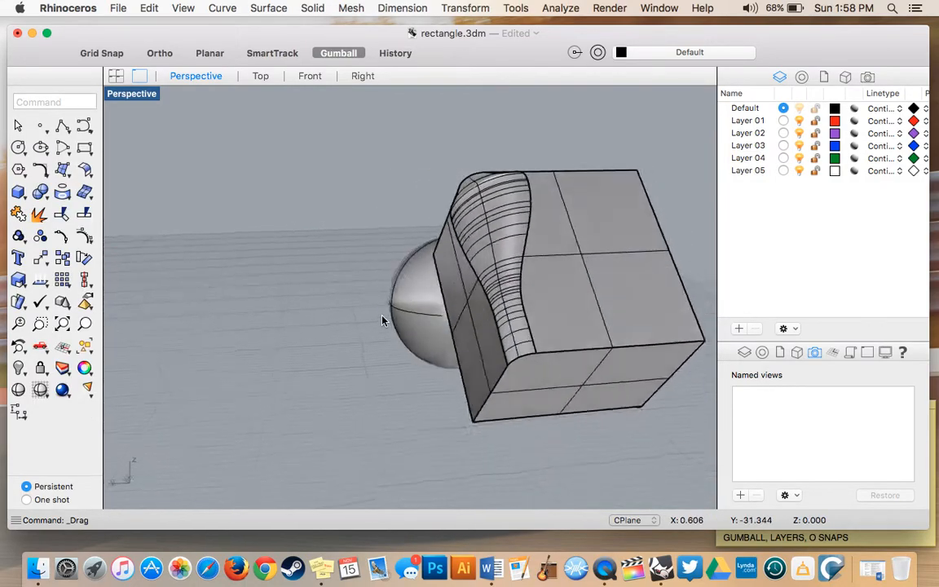
scroll(383, 320, "right", 20)
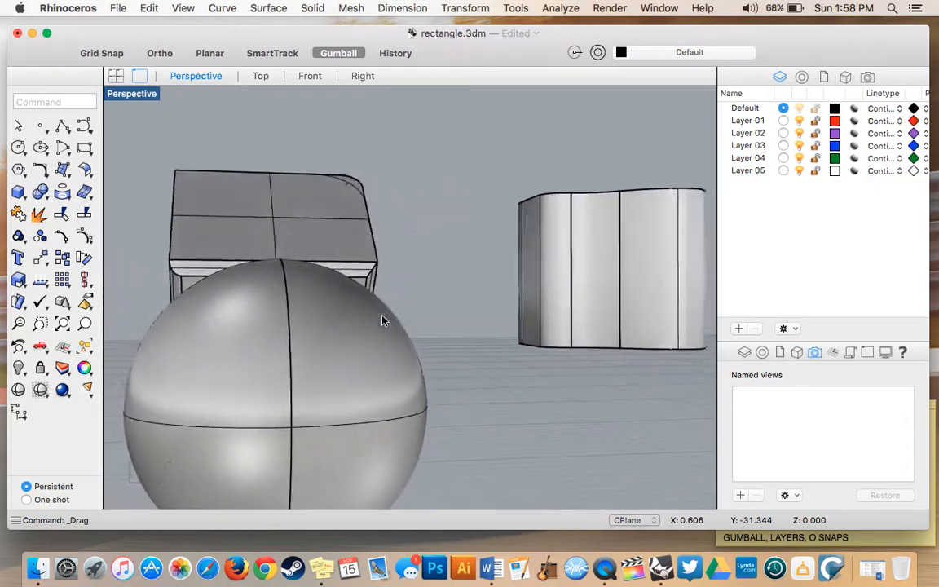
scroll(383, 320, "right", 20)
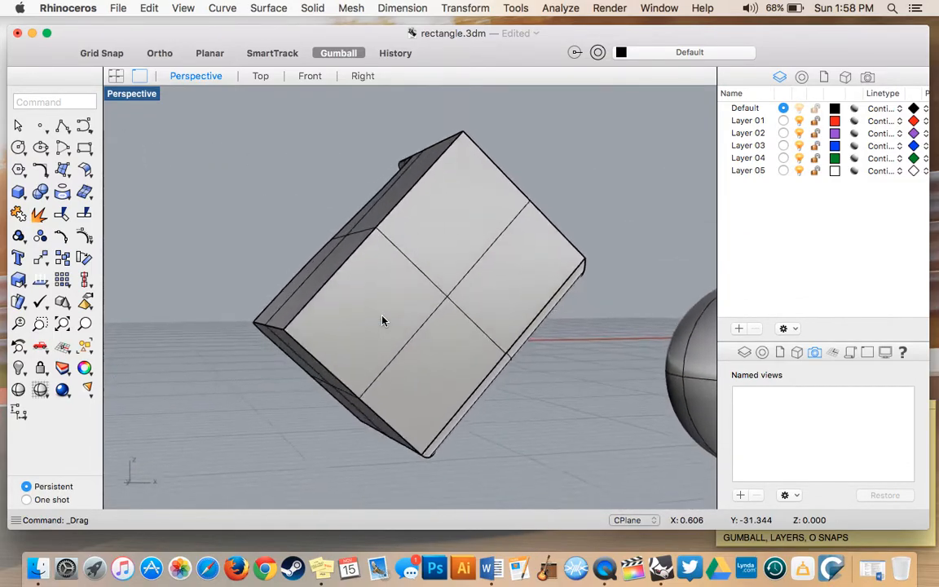
left_click_drag(502, 322, 483, 319)
left_click(301, 487)
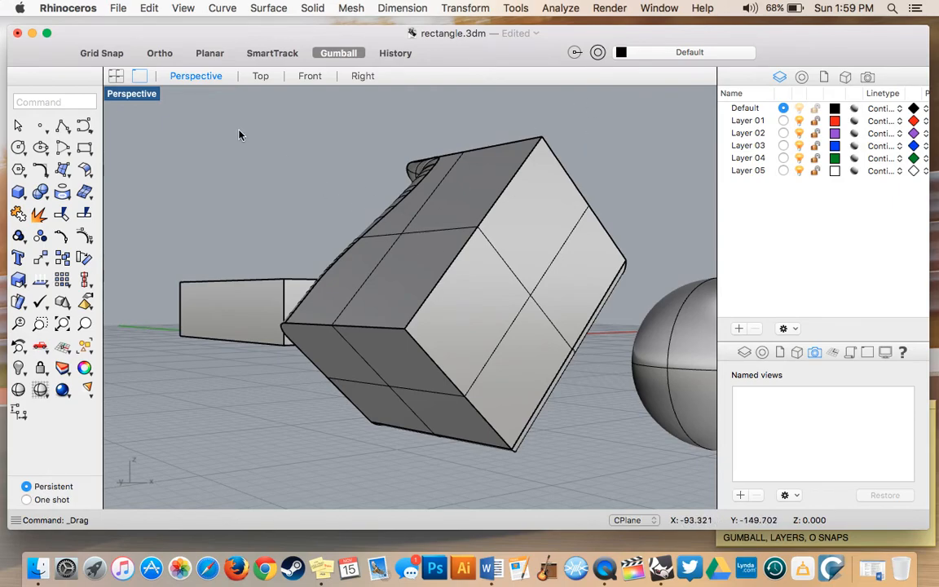
left_click(325, 52)
right_click_drag(290, 92, 247, 182)
mouse_move(344, 283)
left_mouse_down()
mouse_move(330, 246)
mouse_move(330, 291)
left_mouse_up()
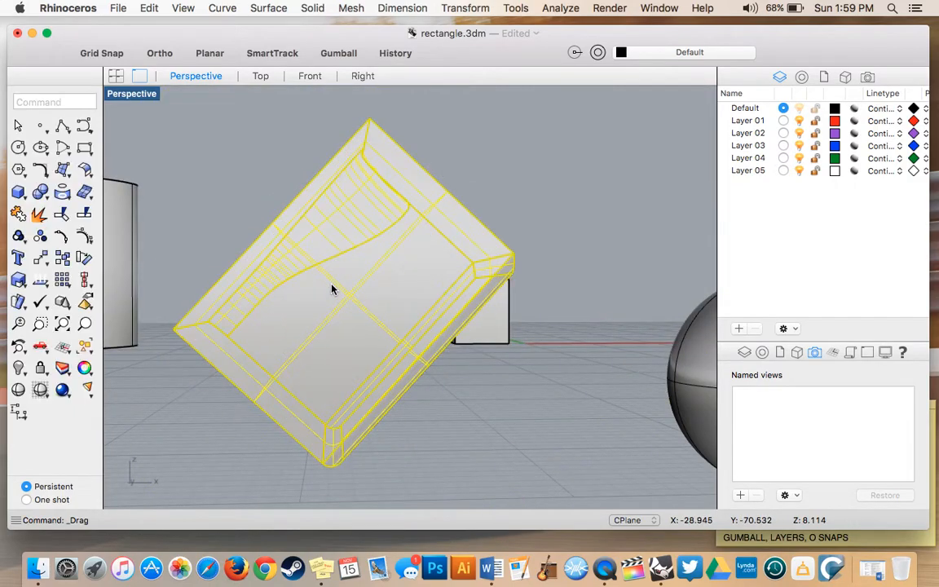
- Switch to the four-viewport layout and move the tilted box straight up freehand in the Front view
left_click(459, 424)
left_click(117, 75)
scroll(294, 194, "down", 3)
scroll(289, 396, "down", 3)
scroll(289, 400, "down", 5)
scroll(287, 399, "left", 5)
scroll(285, 399, "up", 5)
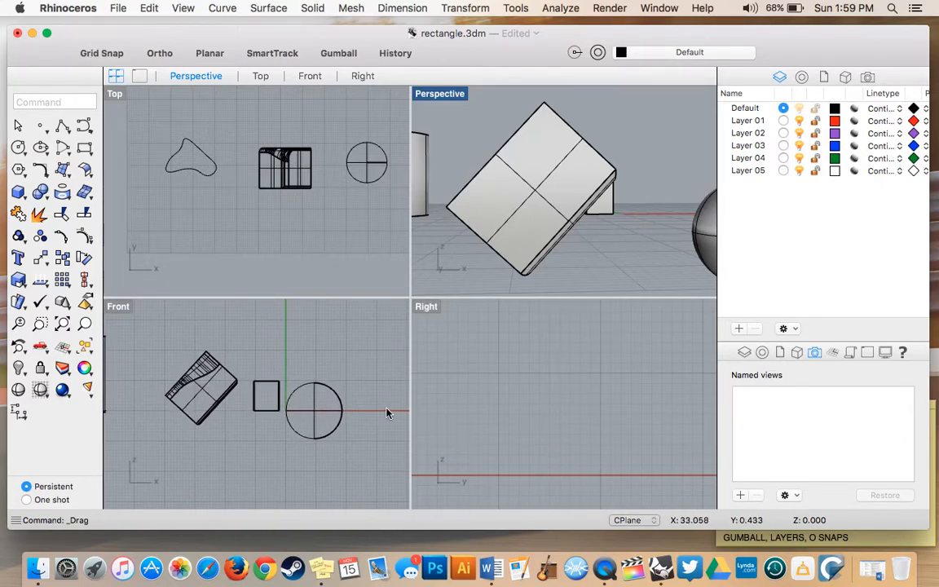
scroll(339, 422, "left", 4)
scroll(318, 425, "up", 4)
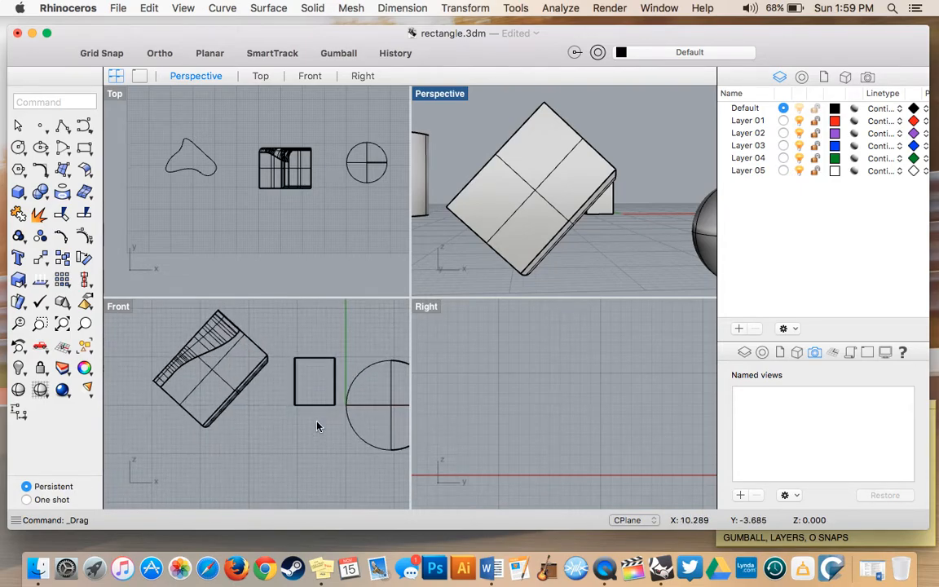
scroll(217, 430, "left", 3)
left_click(252, 385)
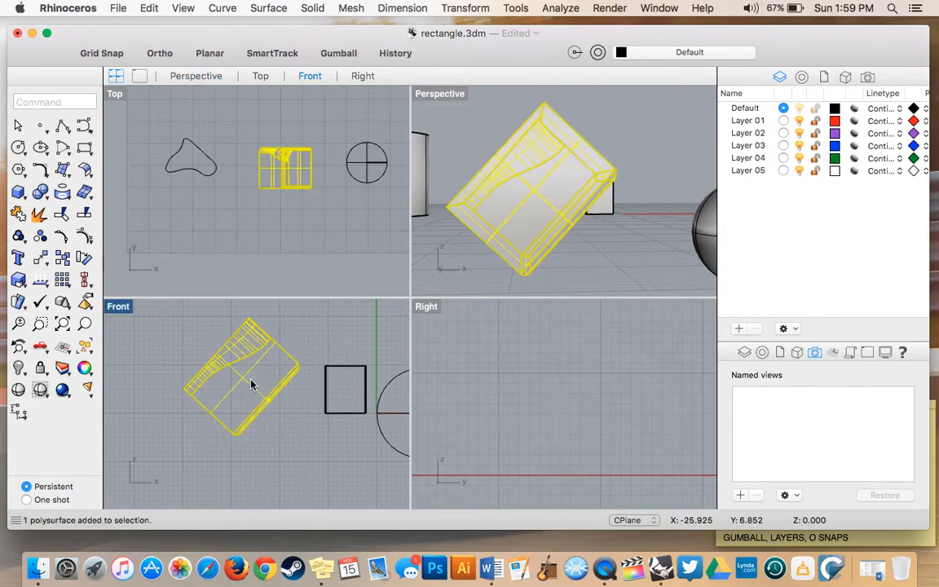
left_click_drag(252, 384, 251, 346)
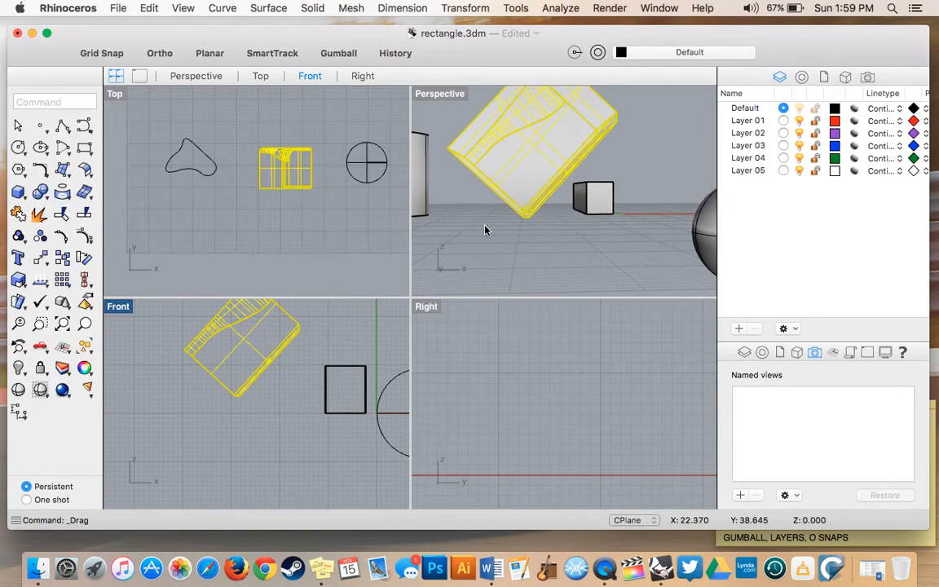
- Deselect the raised box and examine its new position from other angles in the Perspective view
scroll(486, 229, "down", 3)
scroll(485, 230, "up", 2)
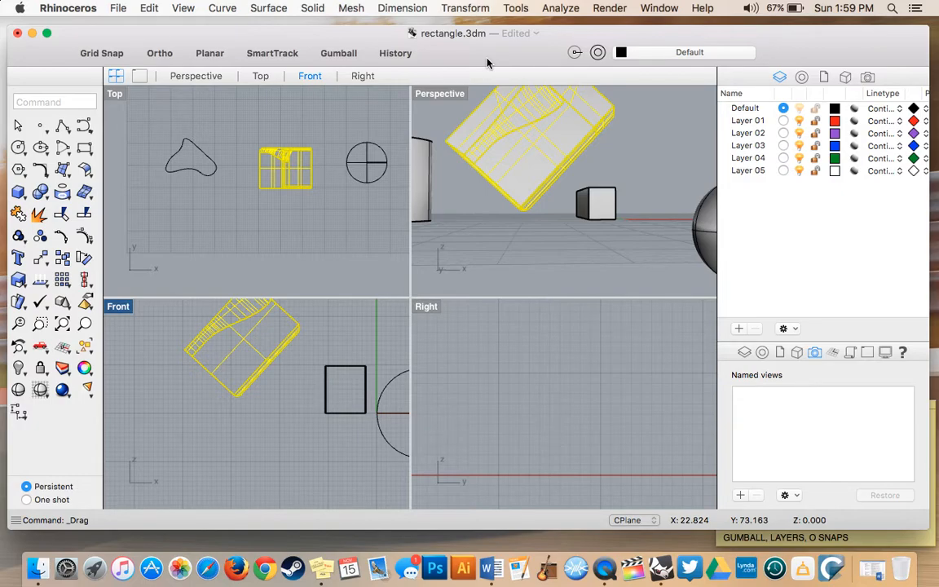
left_click(550, 254)
scroll(550, 253, "right", 5)
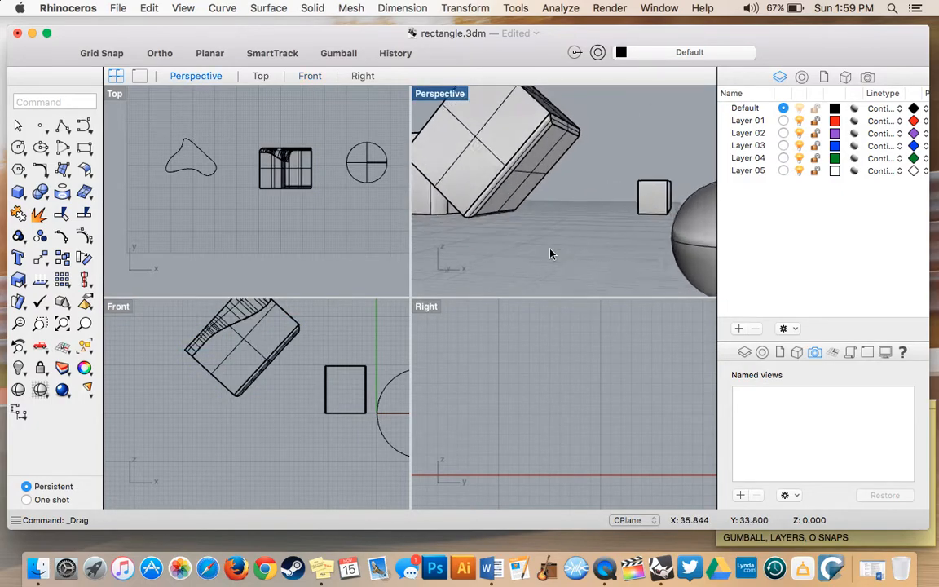
scroll(550, 254, "right", 5)
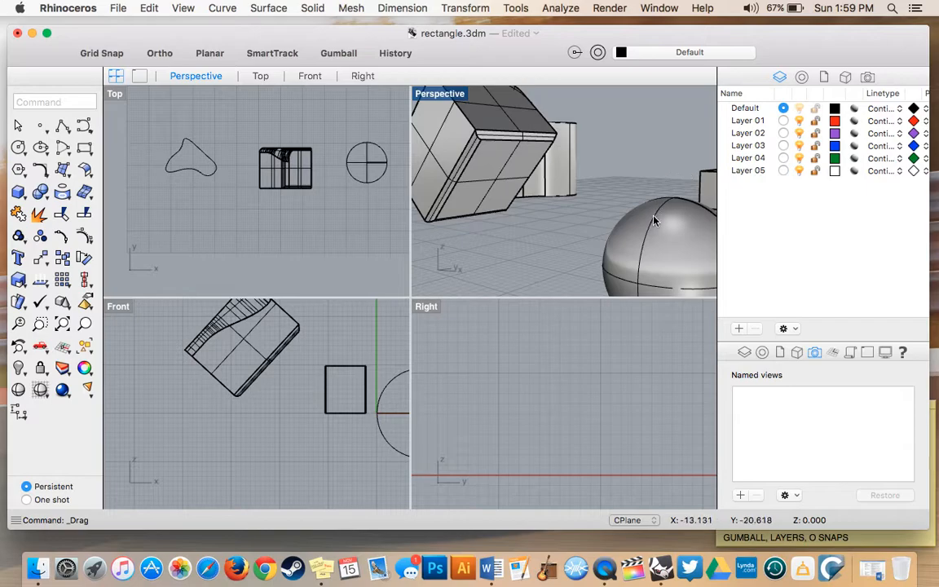
- Rename the Default layer as Shapes
scroll(599, 224, "down", 5)
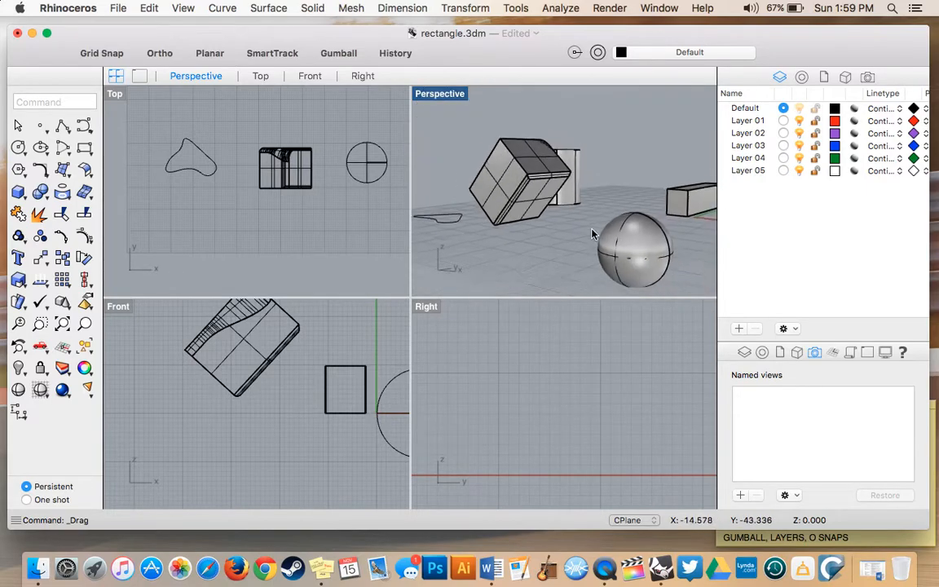
scroll(592, 234, "right", 10)
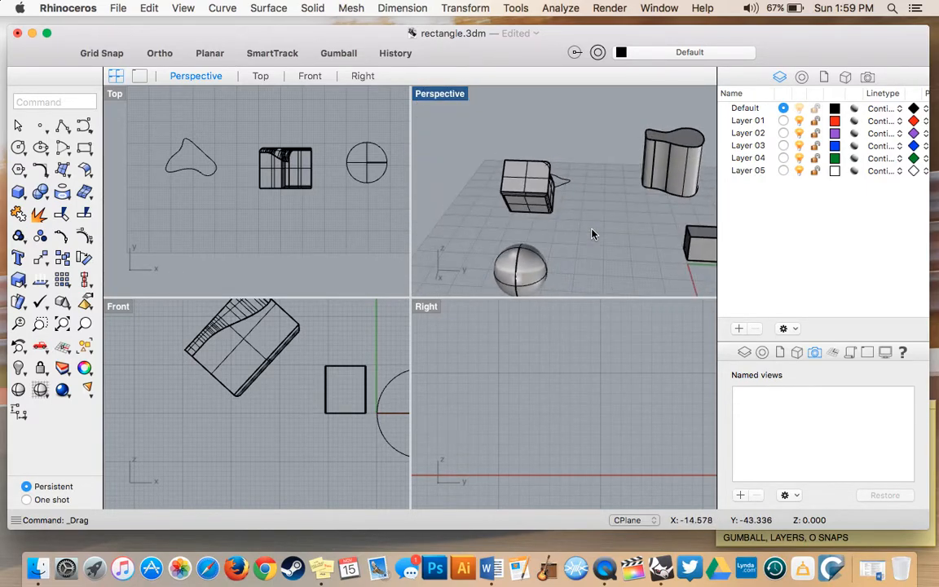
scroll(592, 234, "right", 5)
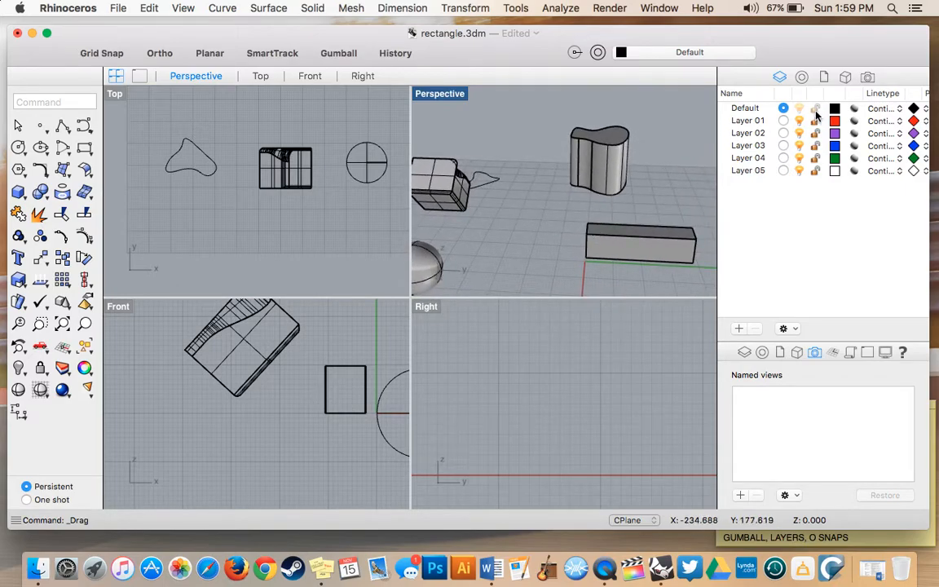
double_click(748, 109)
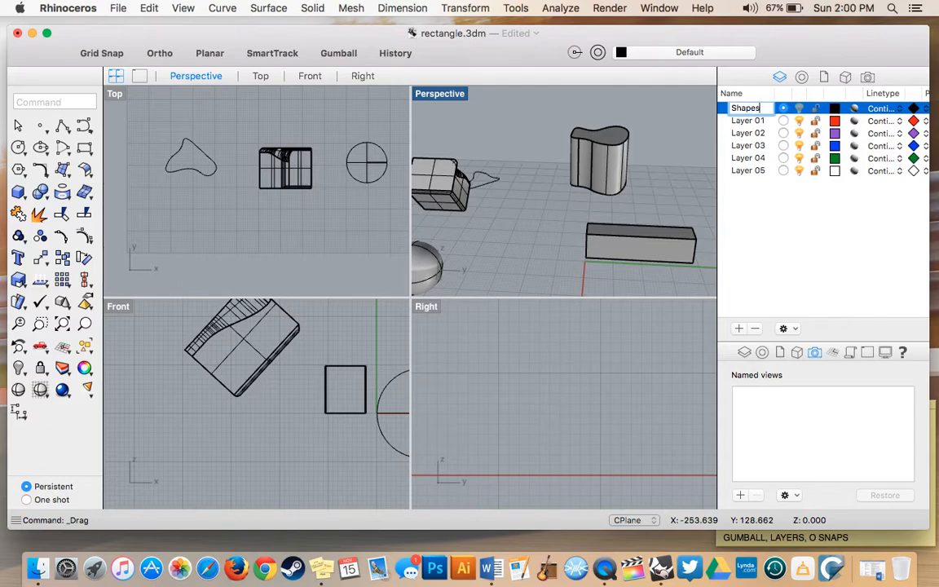
key("Return")
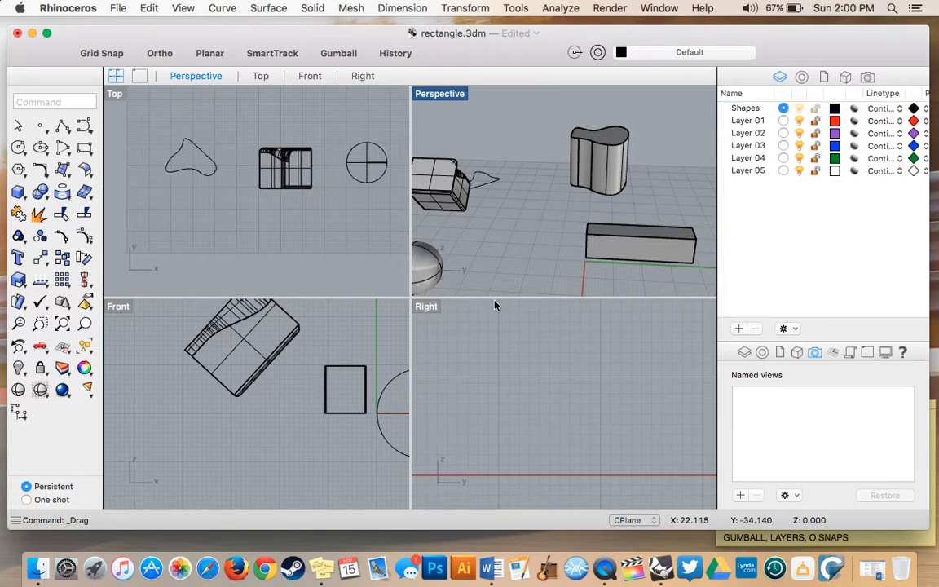
- Make Layer 01 the current layer and rename it as New shapes
left_click(783, 121)
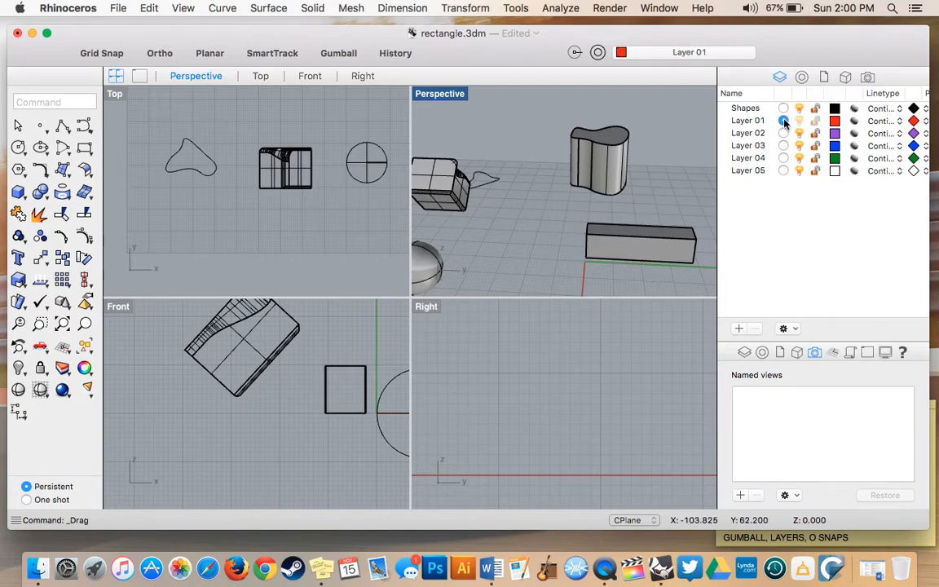
left_click(750, 124)
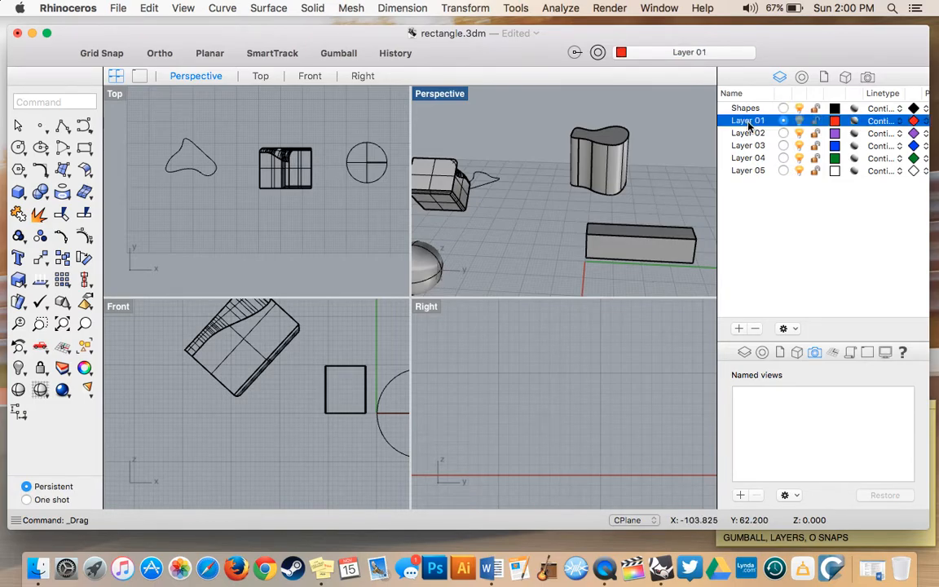
type("New")
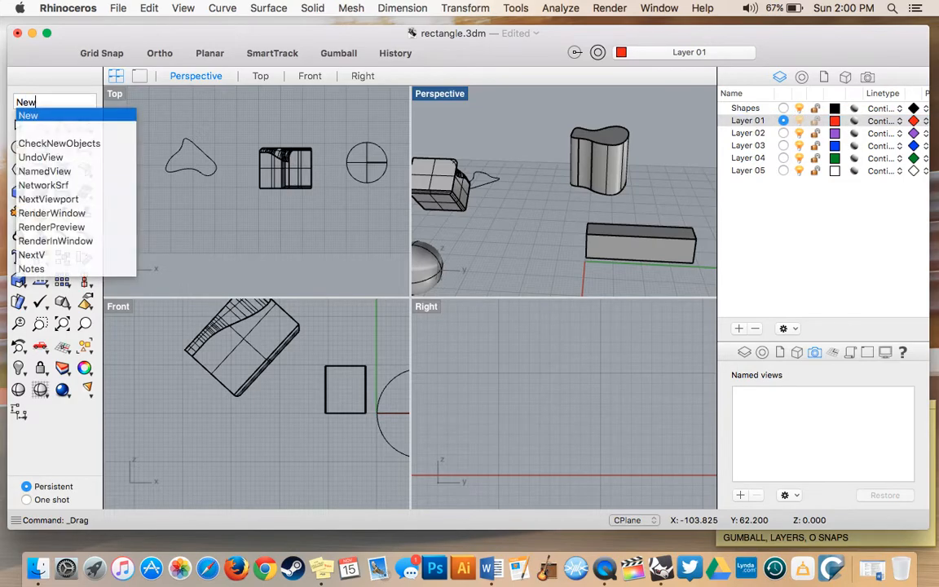
double_click(760, 122)
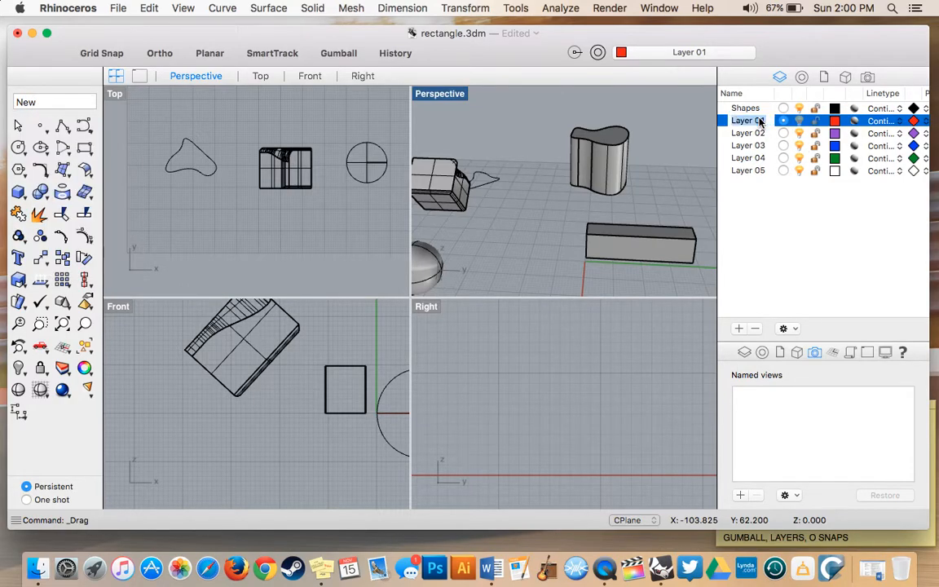
type("New s")
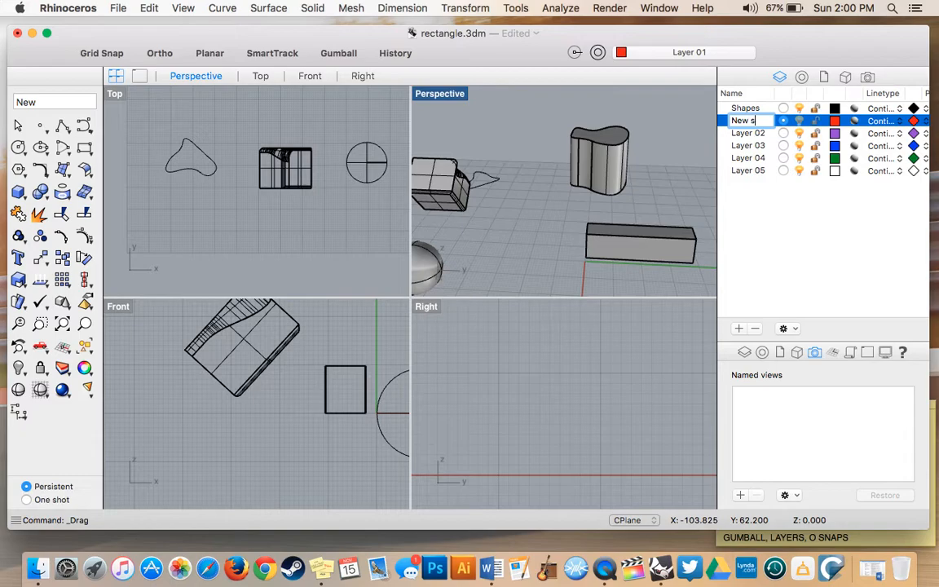
key("Return")
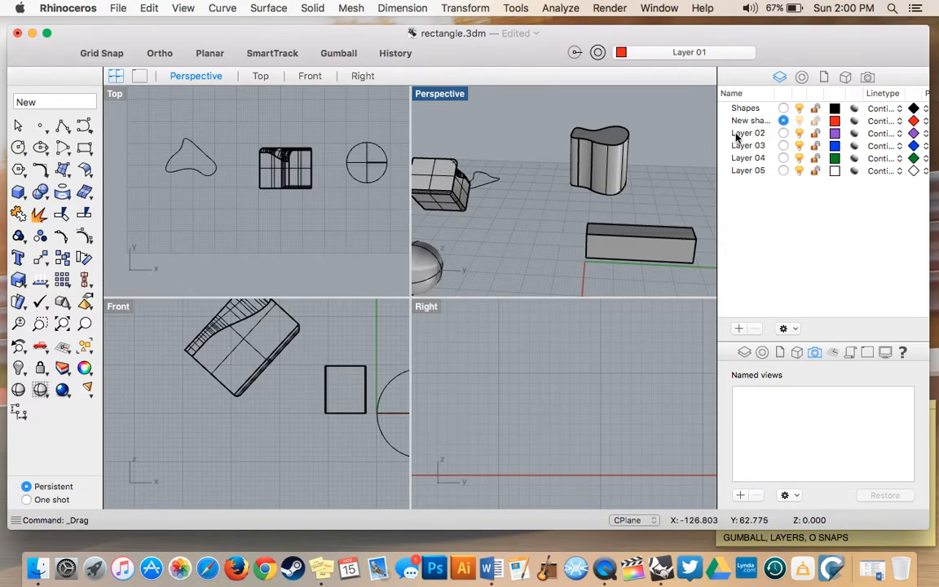
- Hide the Shapes layer and make it visible again
left_click(800, 109)
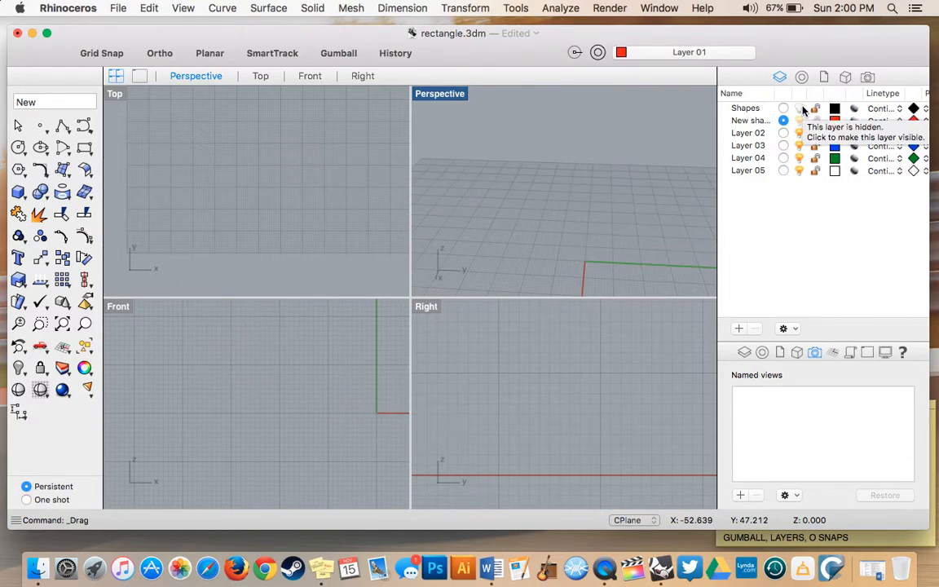
left_click(800, 108)
scroll(530, 234, "left", 5)
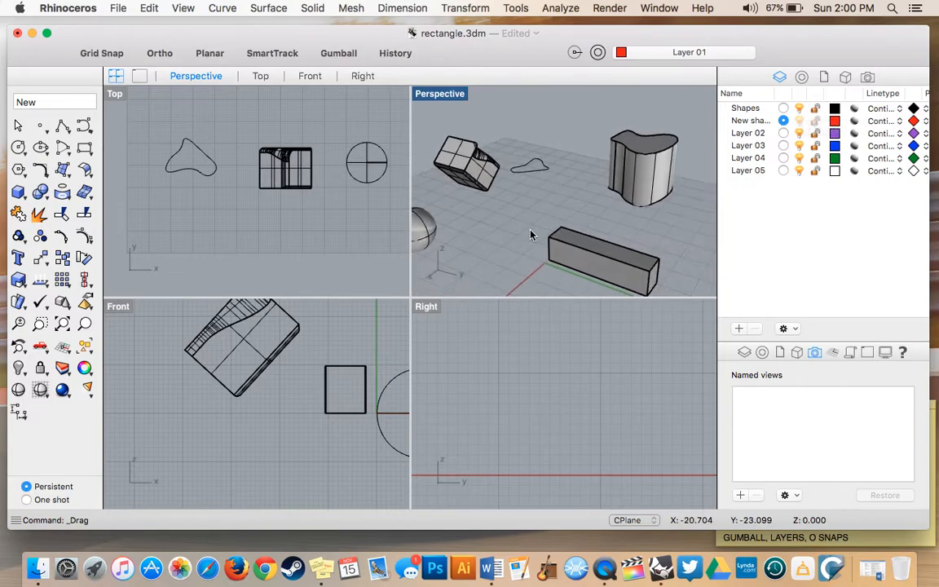
- Draw a solid box freehand on the red layer in the Perspective view, beside the long grey box
left_click(18, 194)
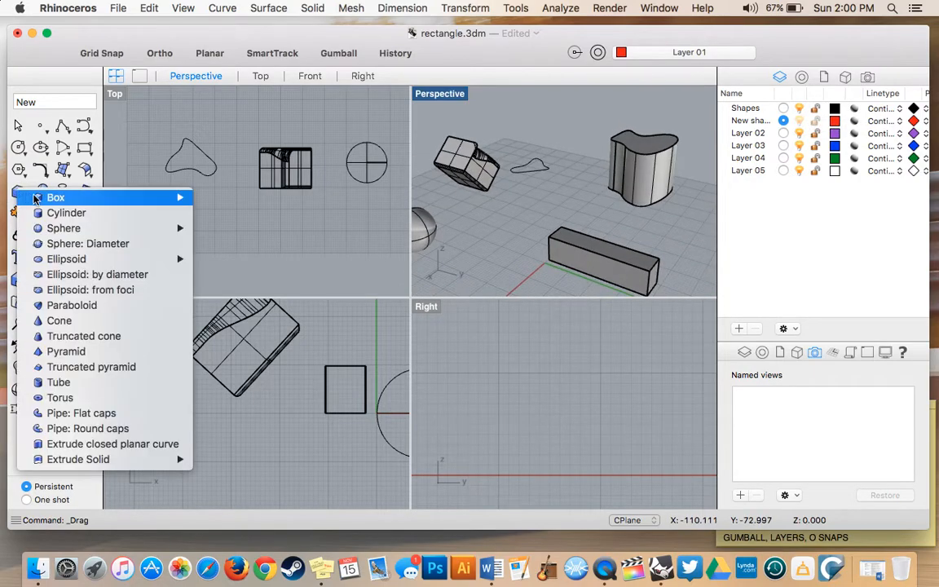
left_click(39, 203)
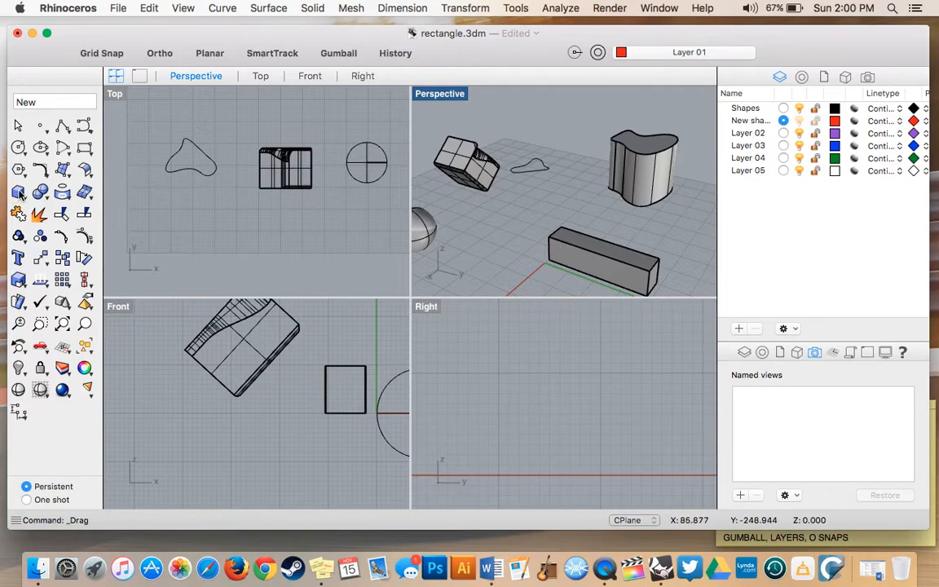
left_click(18, 194)
left_click(512, 233)
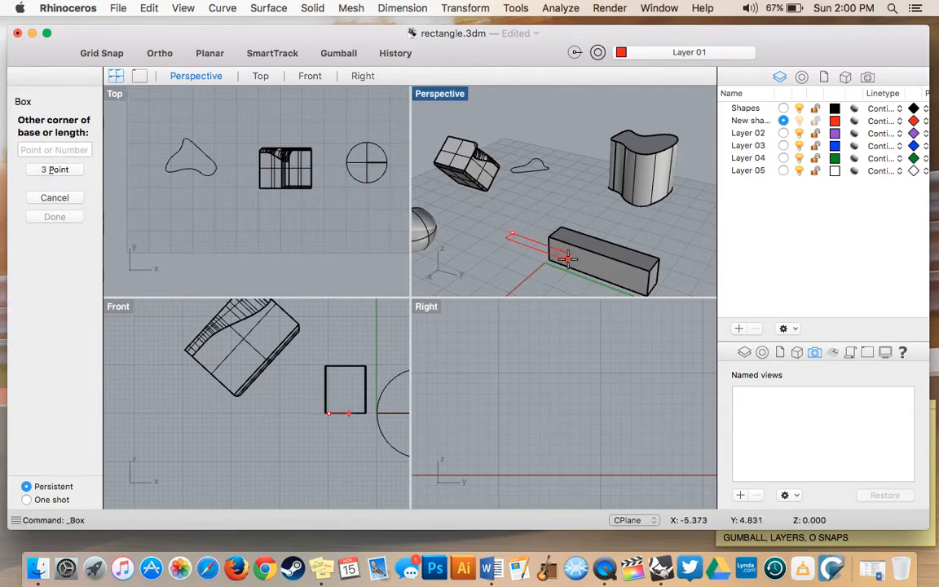
left_click(628, 246)
left_click(627, 181)
right_click_drag(570, 245, 500, 278)
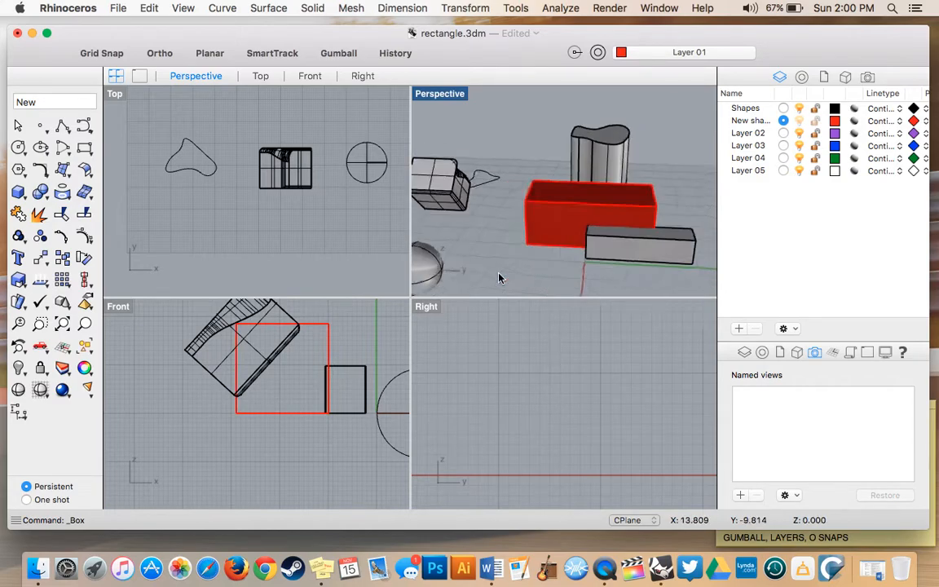
scroll(499, 278, "left", 10)
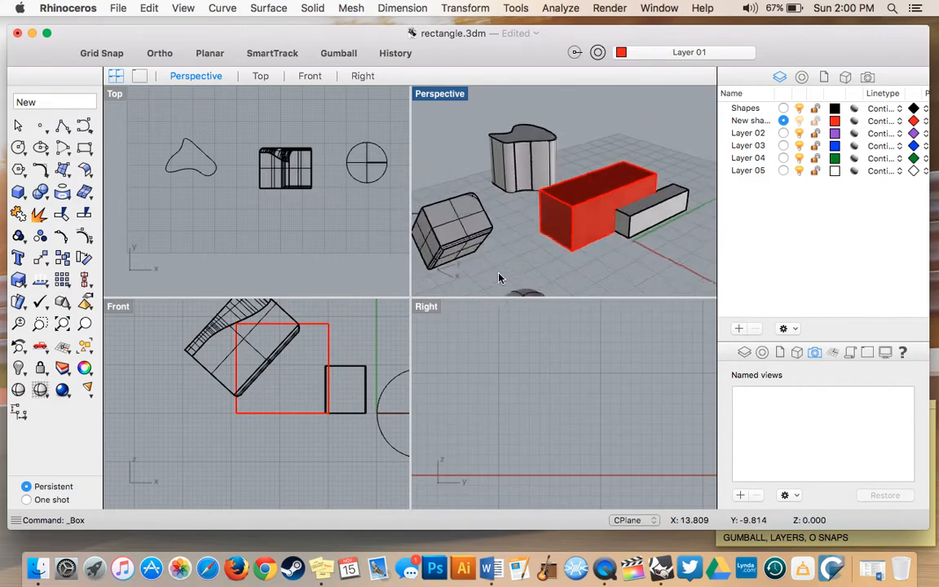
left_click(18, 193)
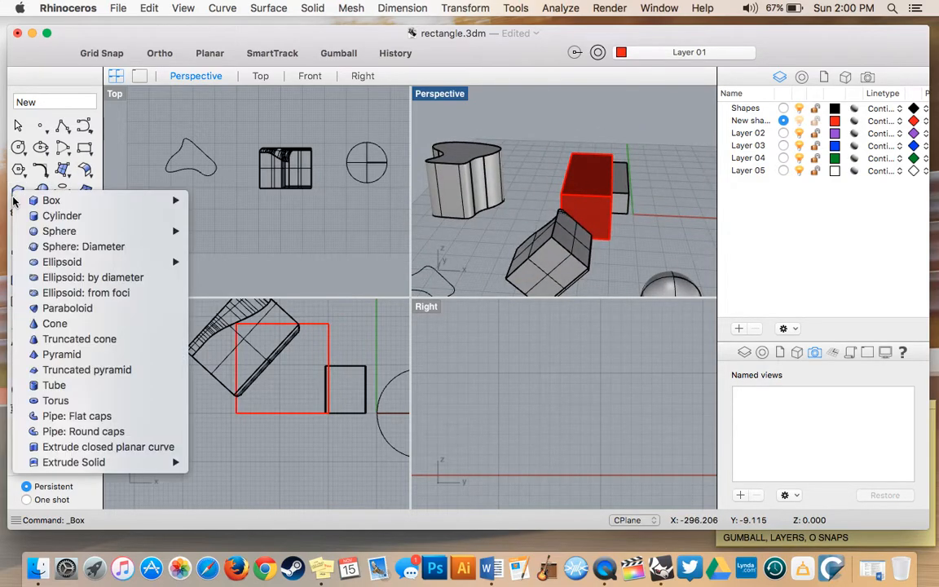
left_click(465, 167)
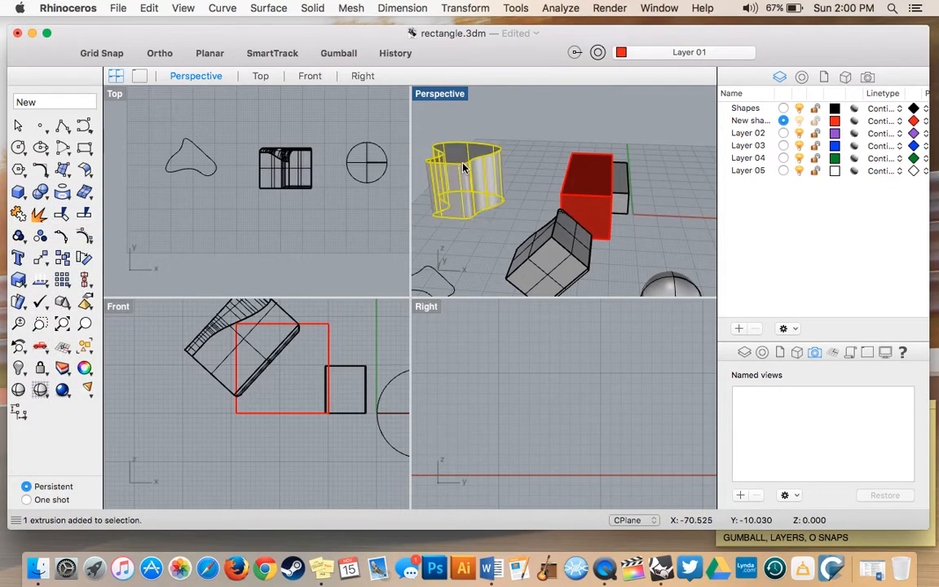
left_click(18, 194)
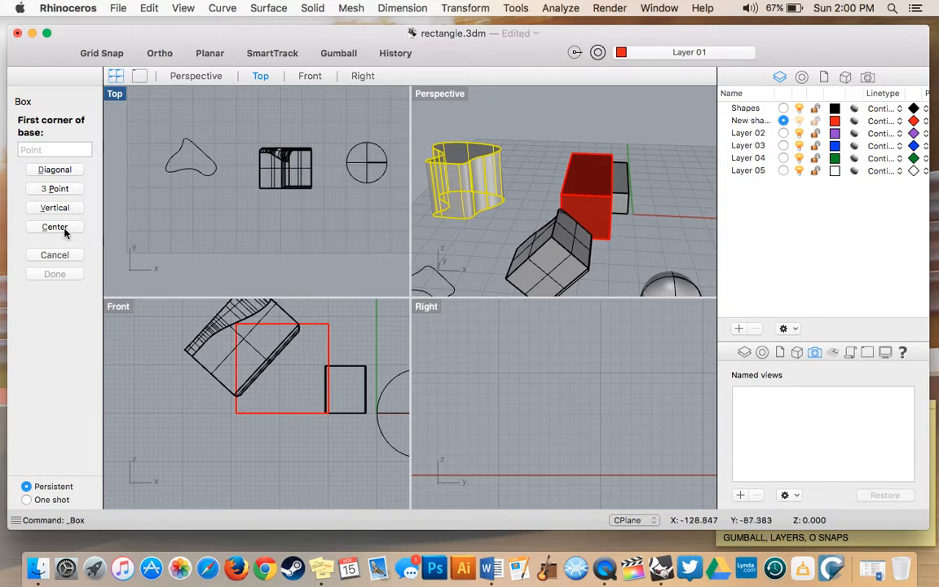
left_click(62, 256)
left_click_drag(16, 200, 53, 238)
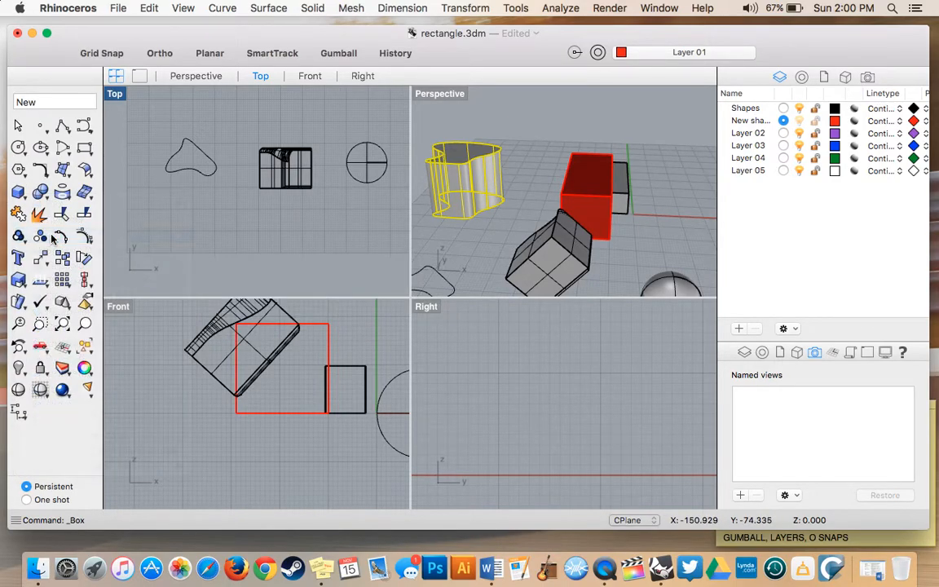
left_click(472, 245)
left_click(454, 214)
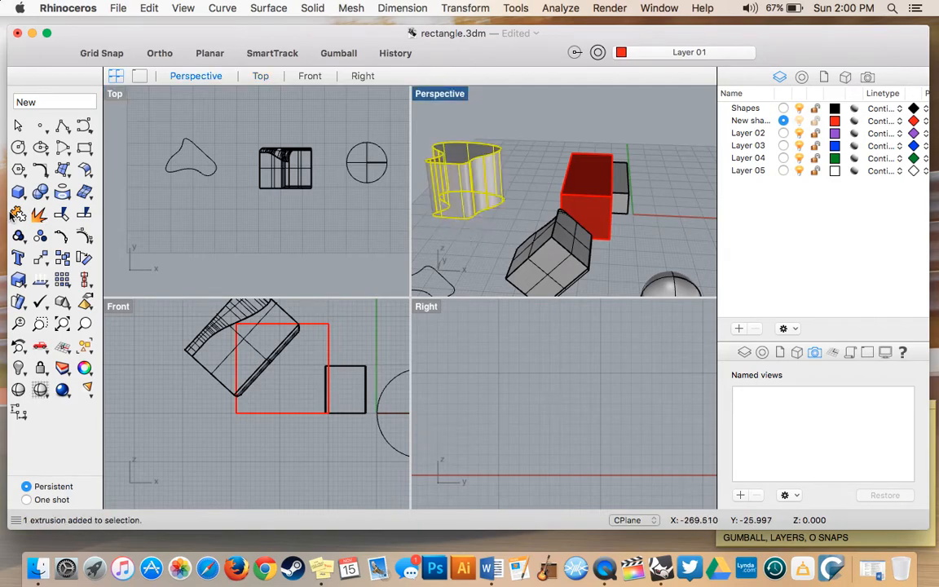
- Draw a sphere freehand with a radius of about 14 units in the Perspective view, near the curvy extrusion
left_click_drag(17, 195, 244, 230)
left_click(488, 233)
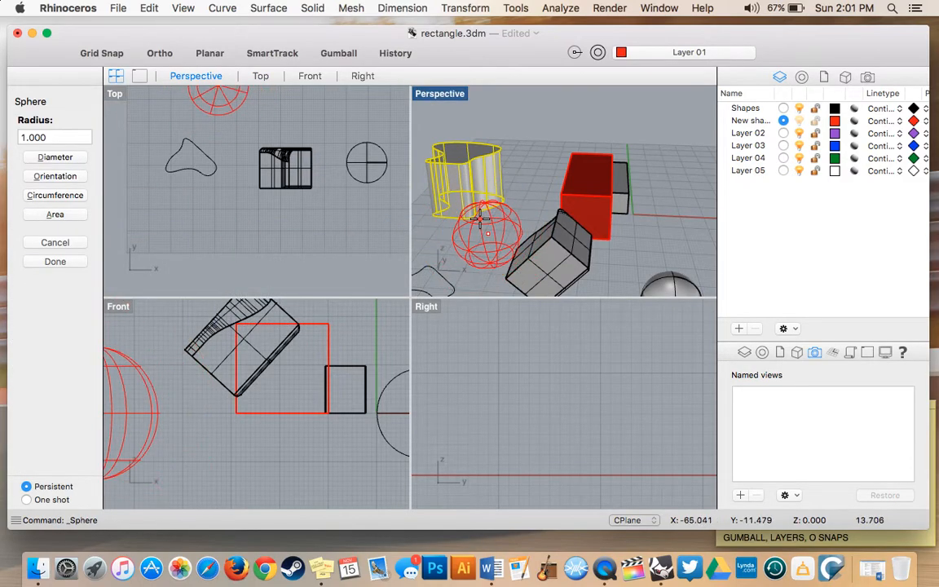
left_click(484, 220)
right_click_drag(486, 222, 518, 222)
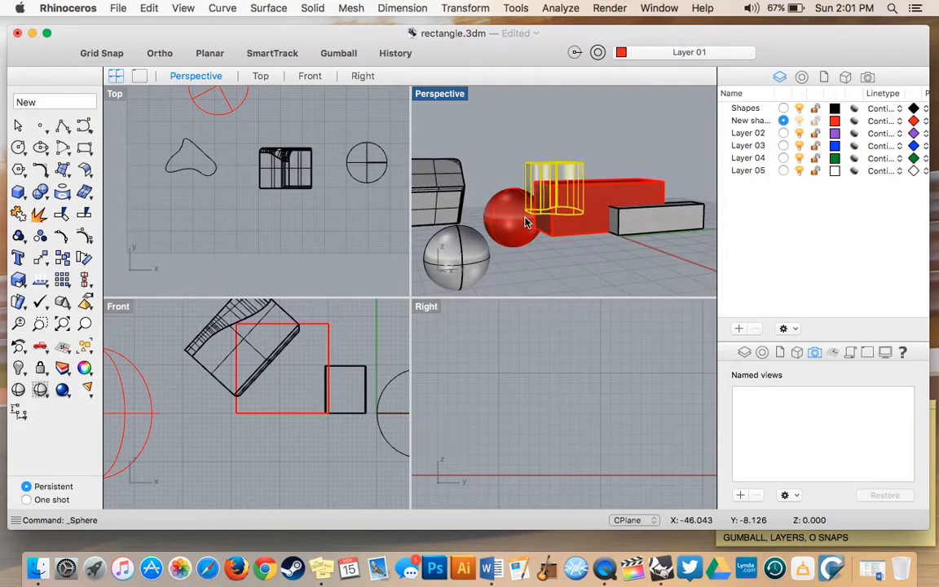
- Draw a vertical solid cone freehand beside the tilted box in the Perspective view, and deselect the curvy extrusion
left_click(21, 191)
left_click(65, 316)
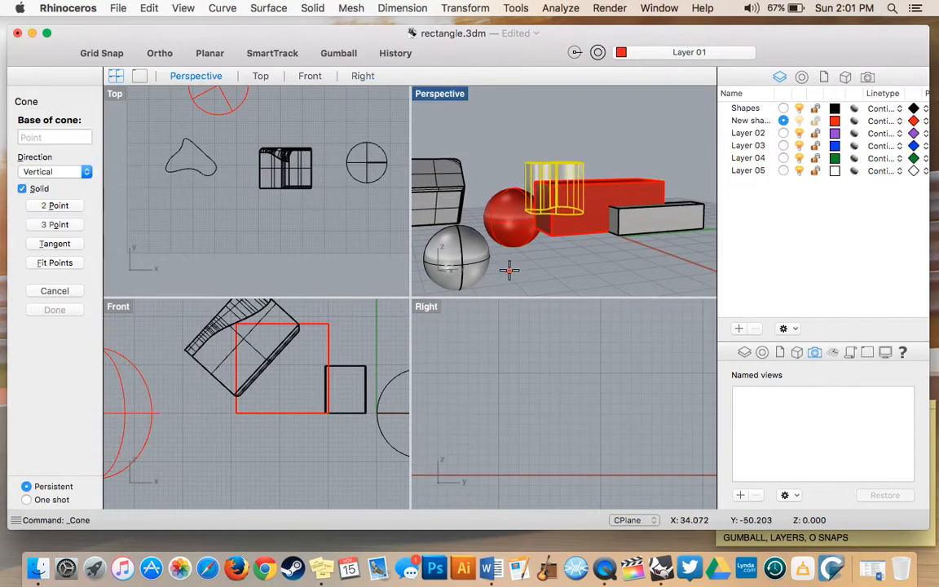
right_click_drag(481, 274, 525, 277)
left_click(544, 272)
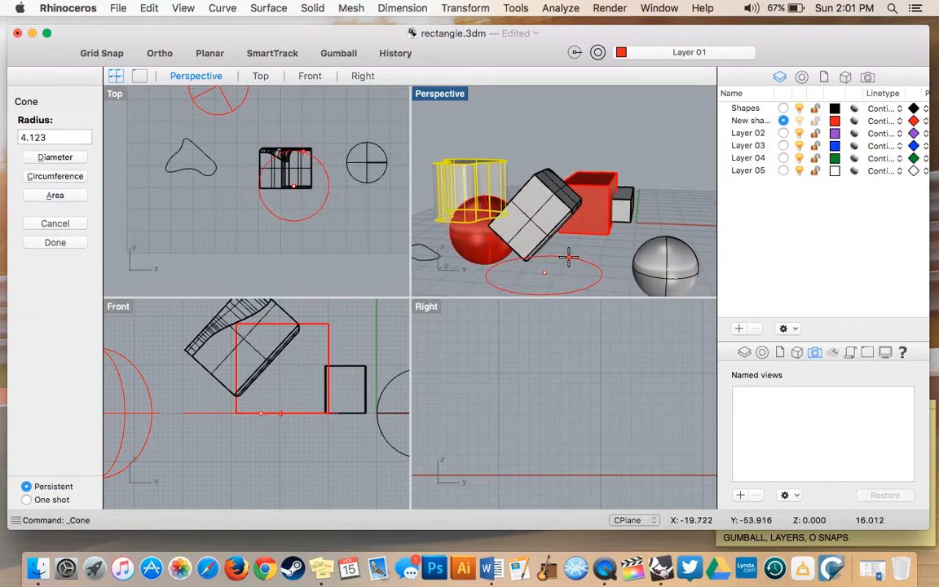
left_click(563, 266)
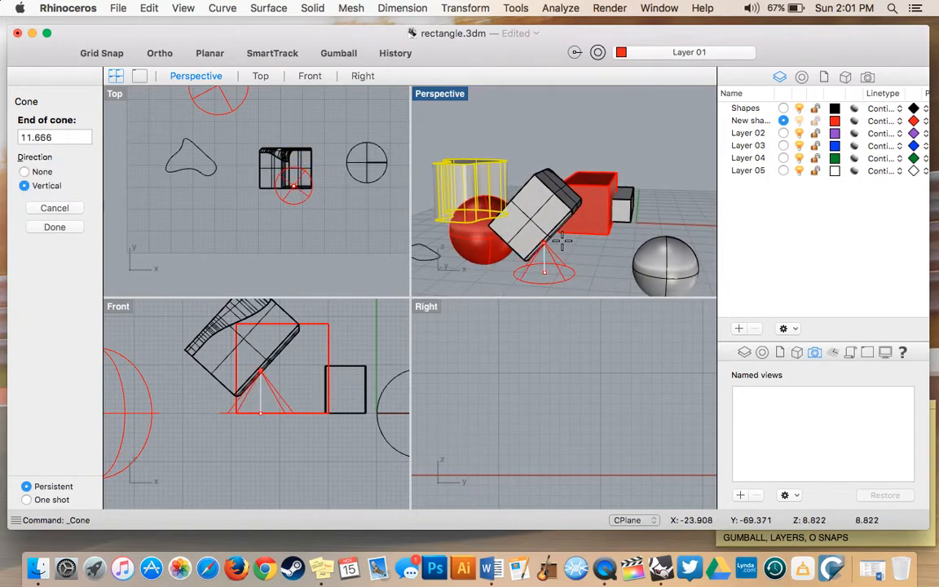
left_click(553, 210)
right_click_drag(553, 210, 559, 215)
right_click_drag(496, 218, 525, 216)
left_click(551, 256)
right_click_drag(643, 237, 605, 235)
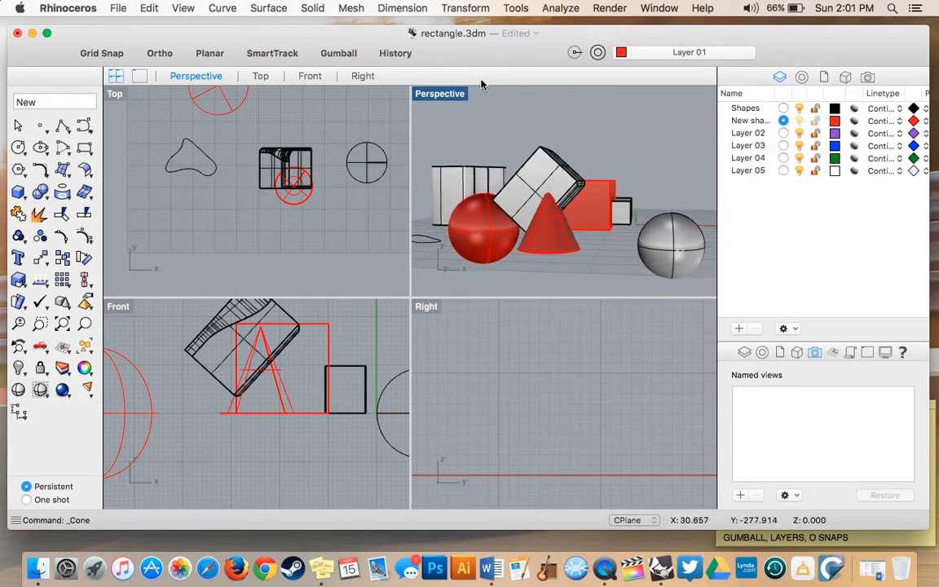
- Maximize the Perspective view and hide the Shapes layer
double_click(432, 93)
scroll(444, 254, "left", 10)
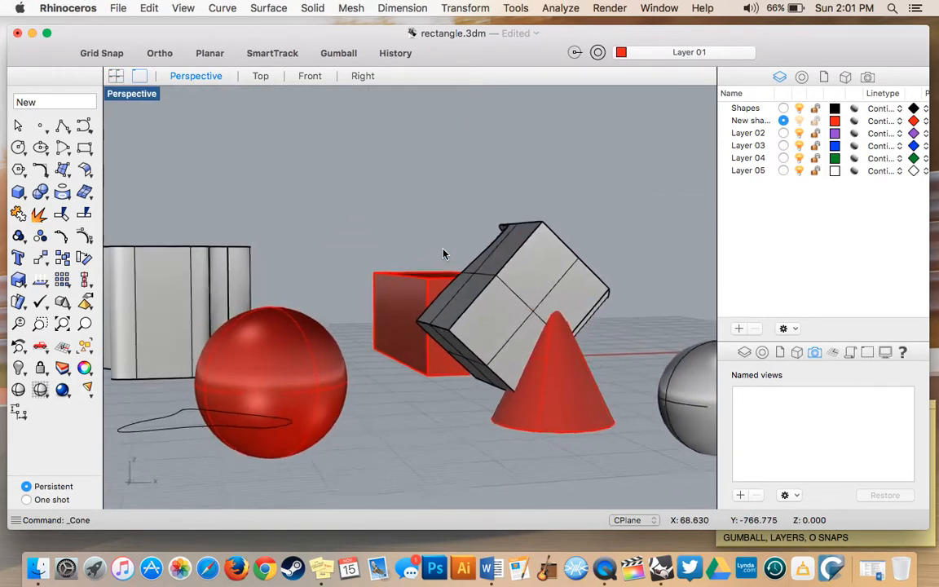
scroll(444, 255, "up", 5)
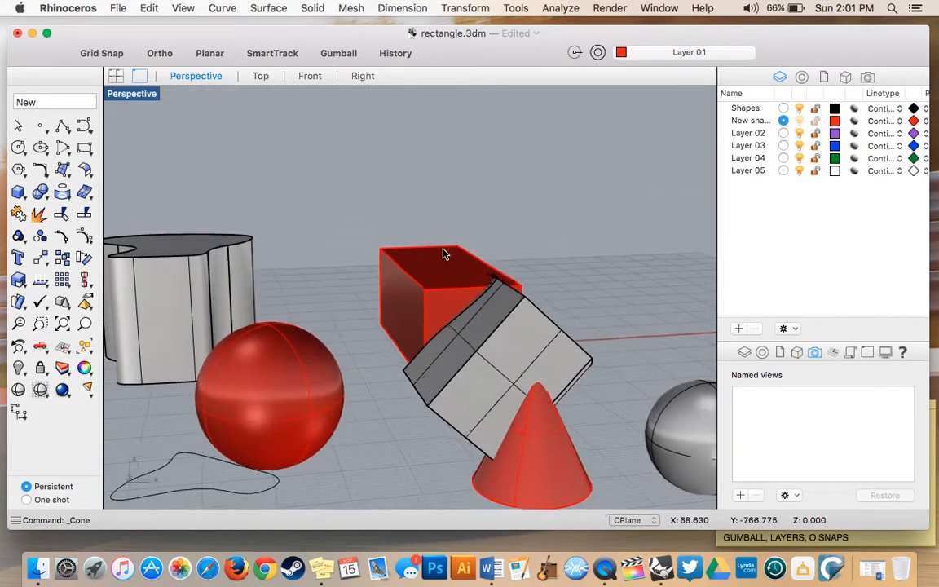
left_click(799, 108)
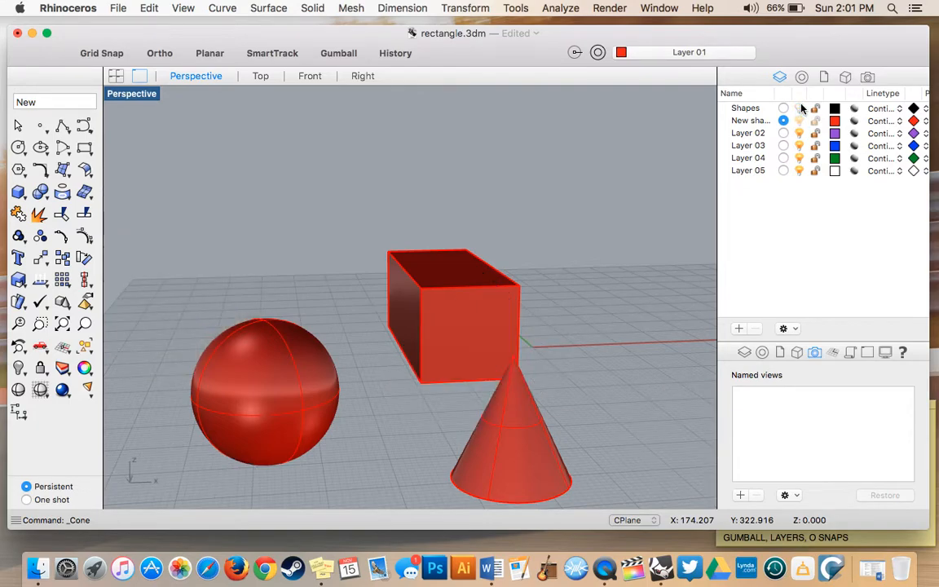
- Examine the red solids from other angles, selecting the box and then the cone
scroll(601, 308, "right", 5)
scroll(601, 308, "down", 3)
scroll(601, 308, "left", 5)
scroll(601, 308, "up", 2)
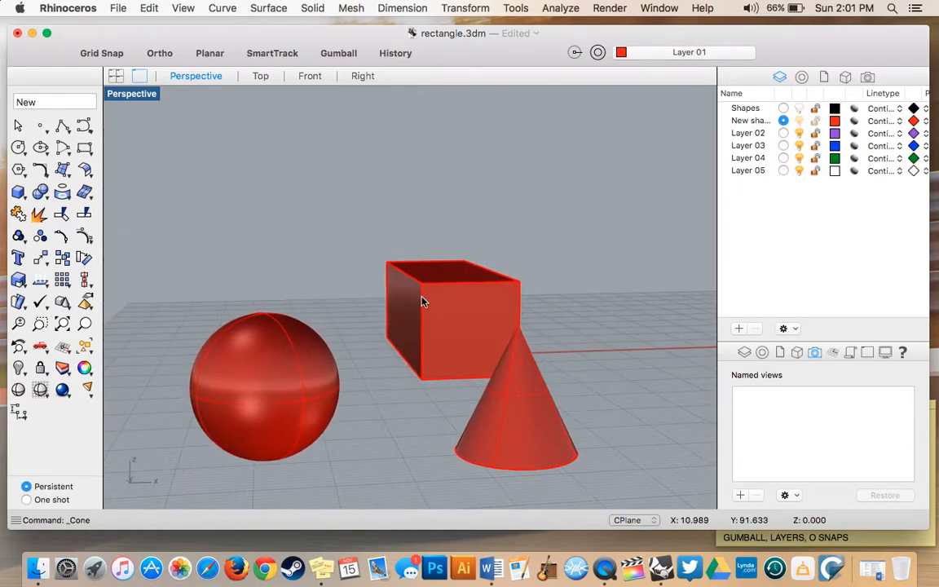
left_click(462, 289)
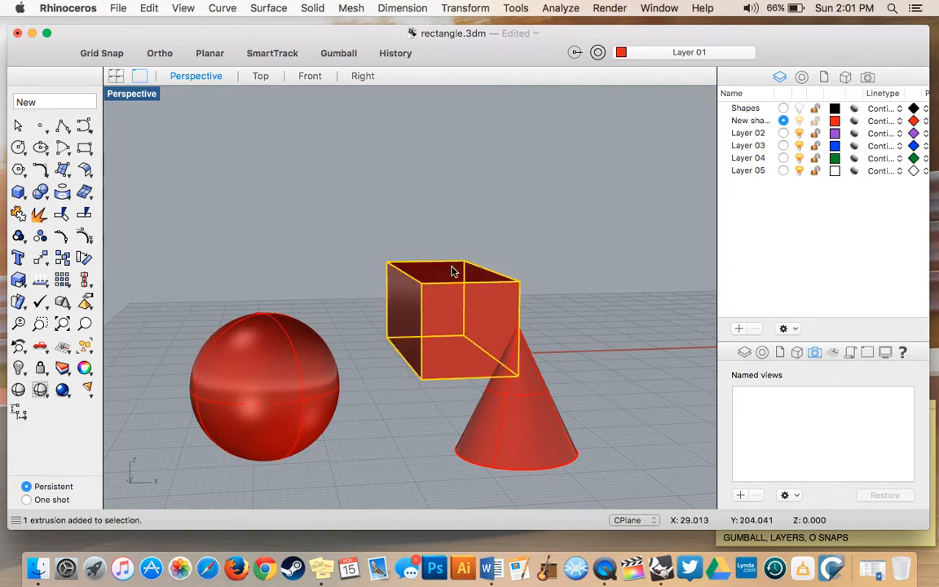
left_click(530, 430)
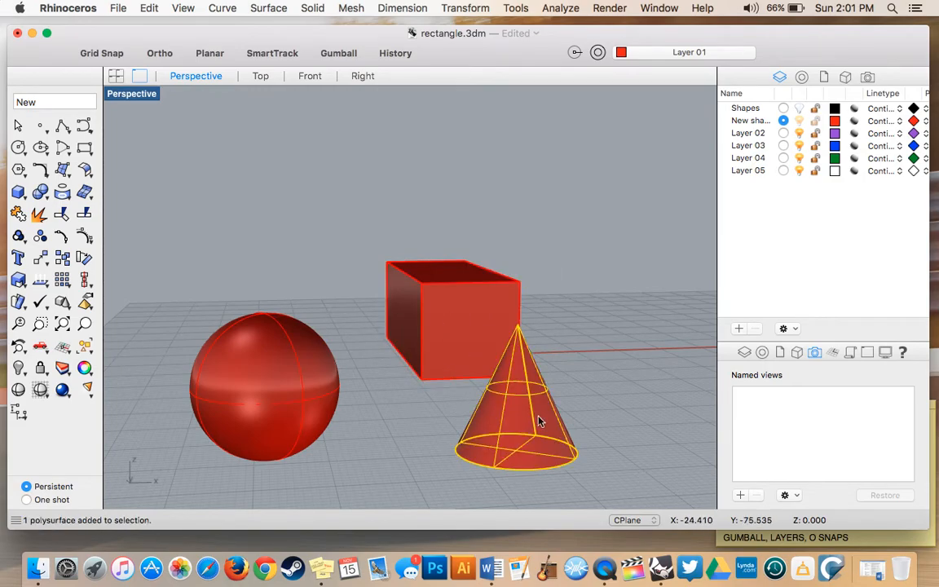
- Make the Shapes layer current so it shows again, and hide the layer that holds the red solids
left_click(783, 109)
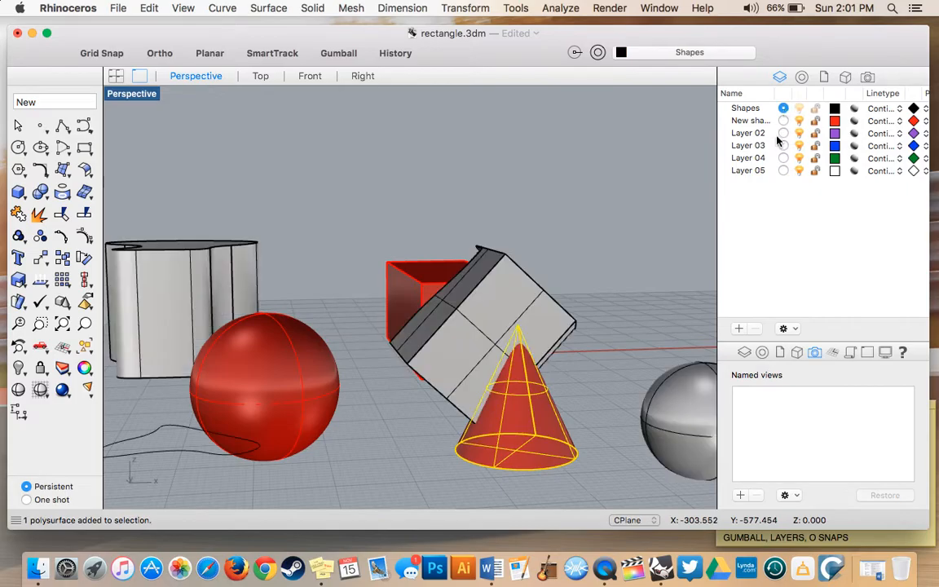
right_click_drag(466, 367, 434, 366)
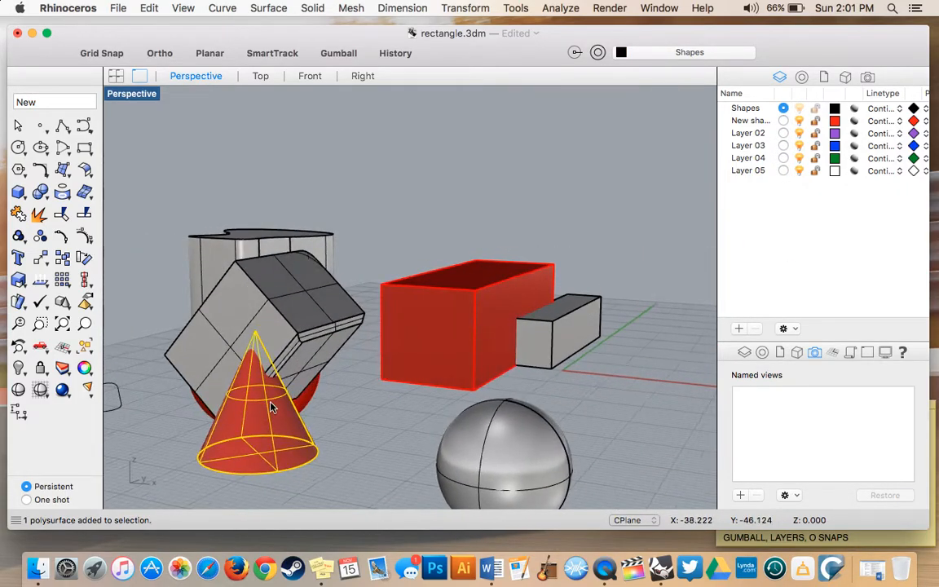
right_click_drag(270, 402, 271, 402)
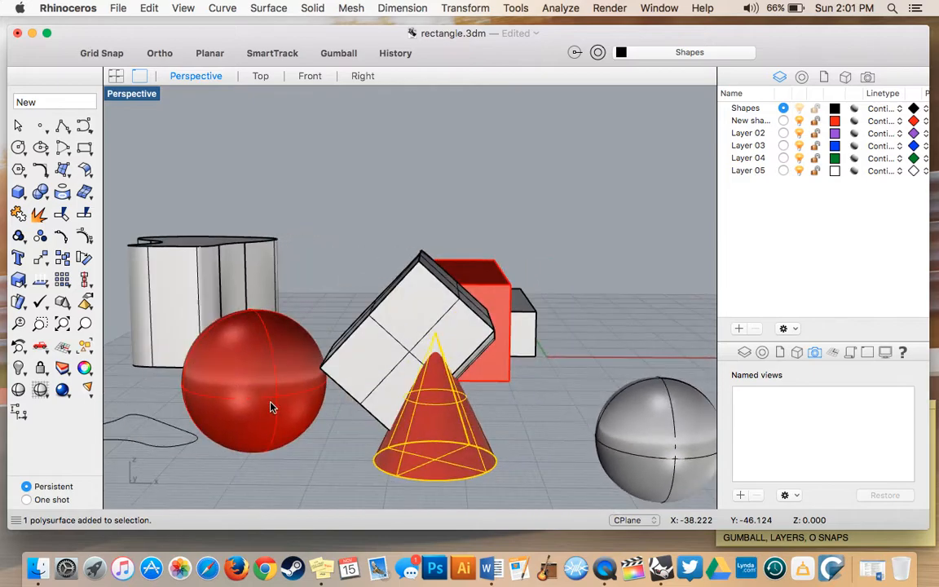
left_click(799, 120)
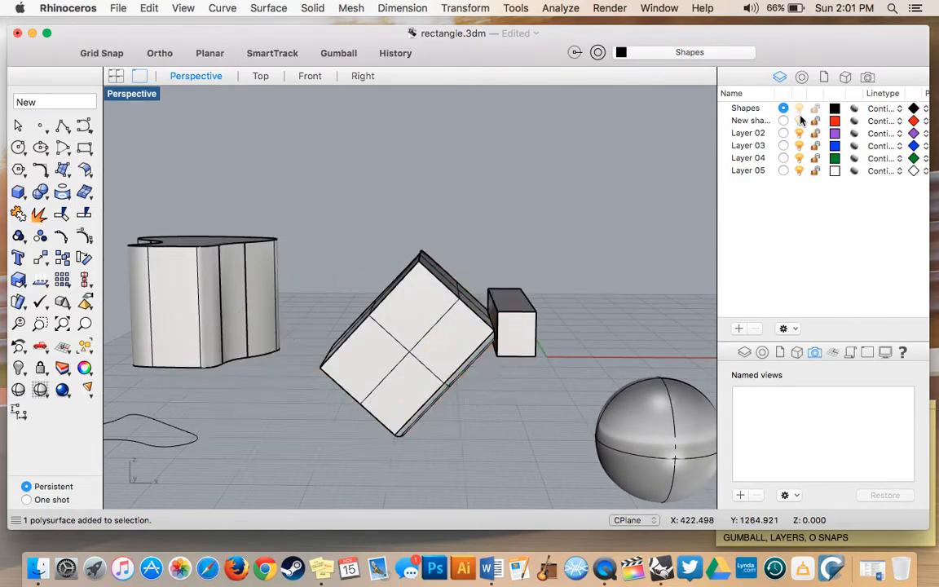
- Examine the gray solids and the closed curve on the Shapes layer from several angles and distances in the Perspective view
right_click_drag(495, 377, 494, 379)
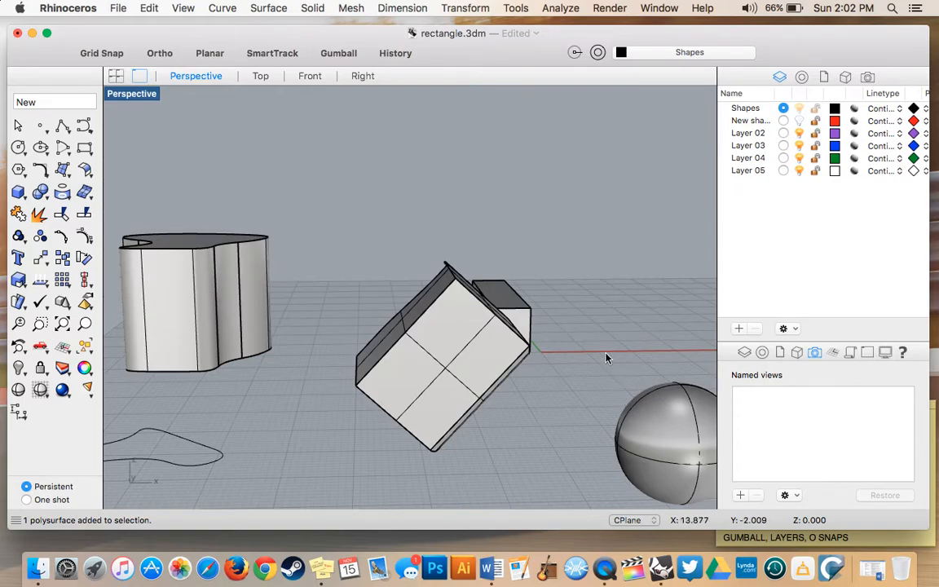
scroll(301, 453, "up", 5)
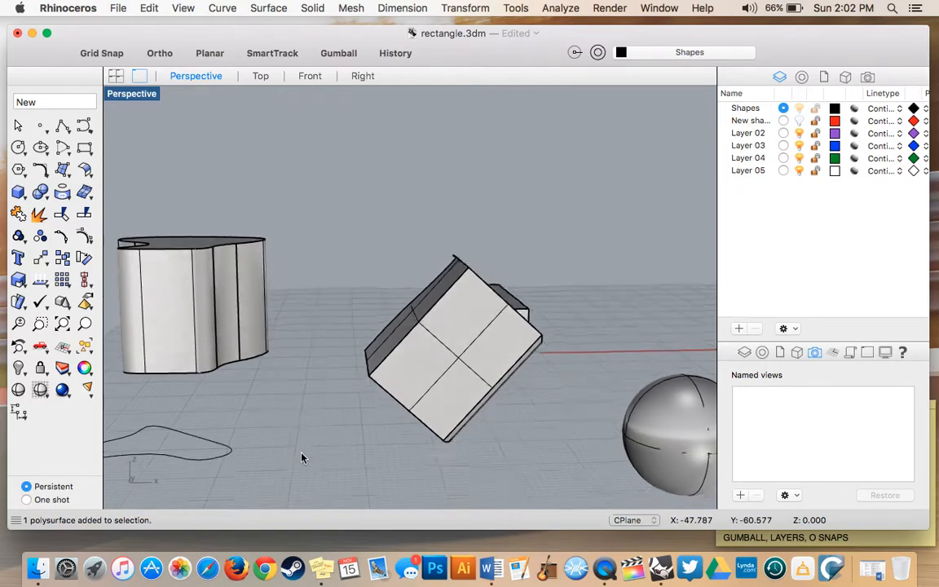
scroll(291, 453, "left", 5, "shift")
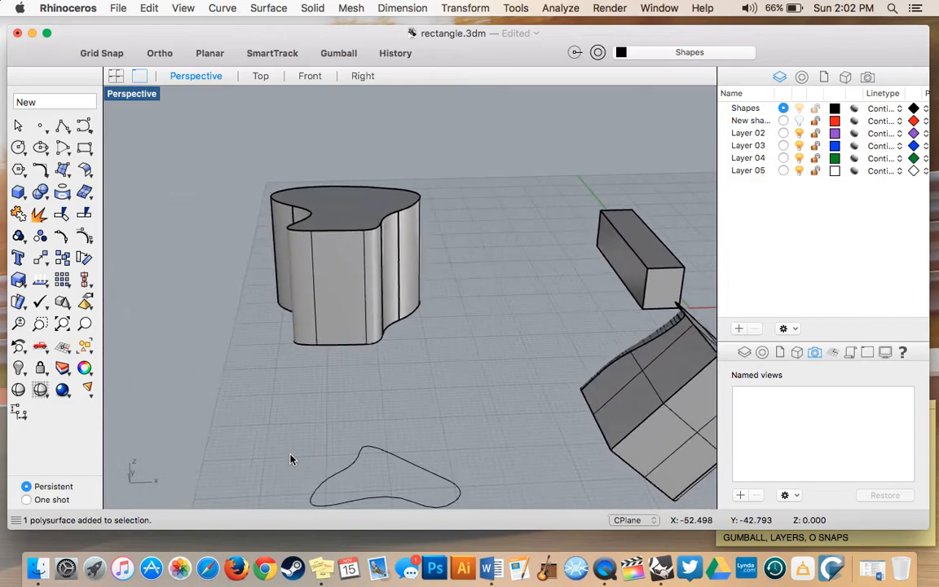
scroll(291, 454, "down", 4, "shift")
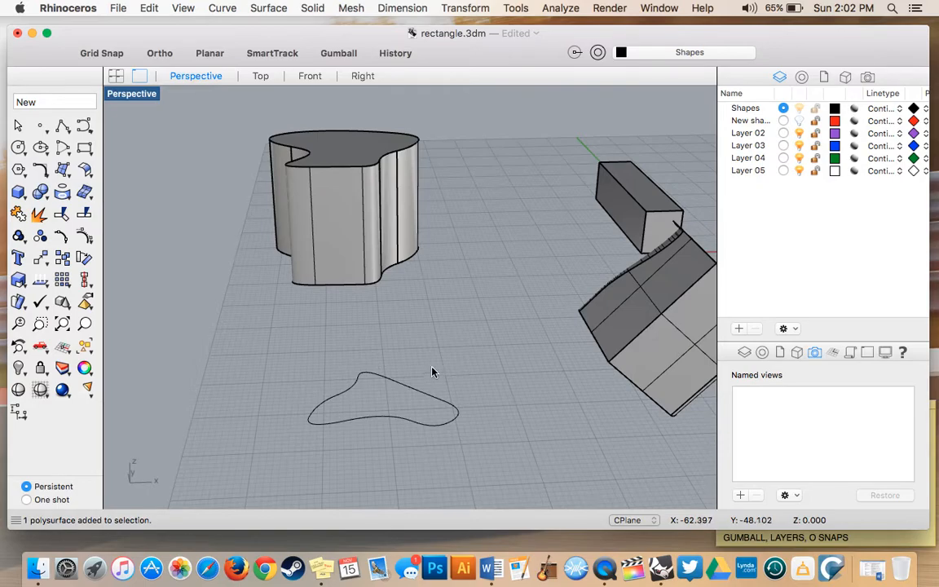
scroll(520, 316, "right", 10)
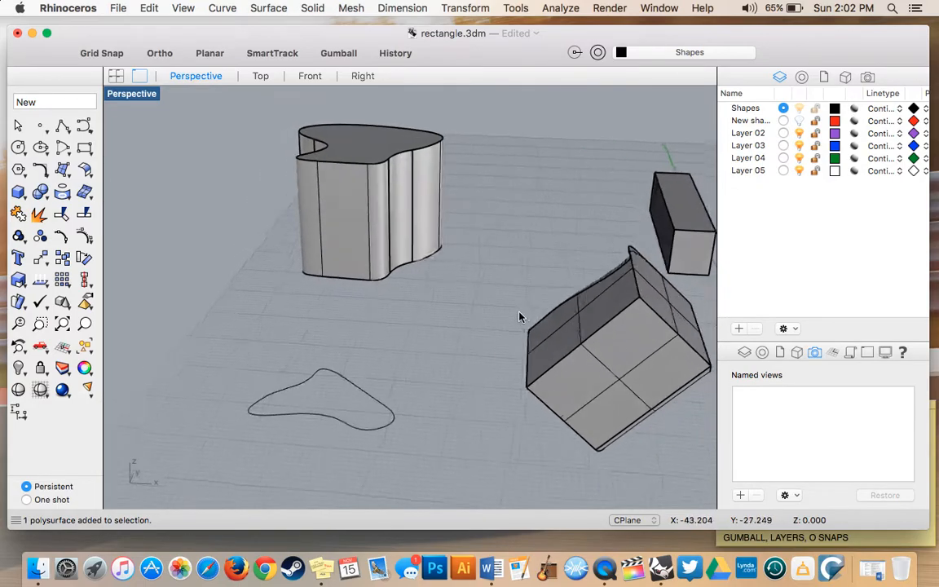
scroll(520, 316, "left", 3)
scroll(520, 316, "left", 10)
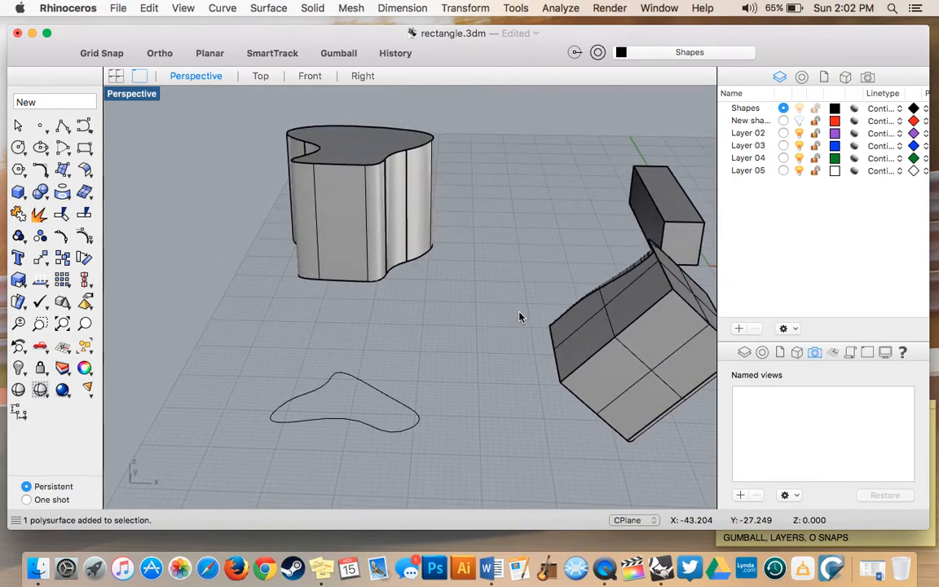
scroll(520, 317, "up", 3)
scroll(520, 316, "down", 2)
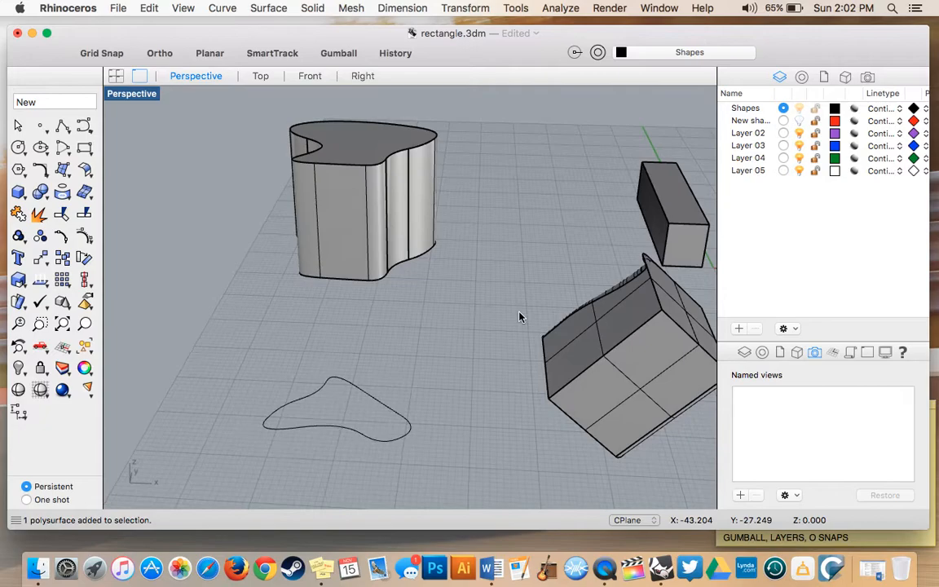
scroll(520, 316, "right", 5)
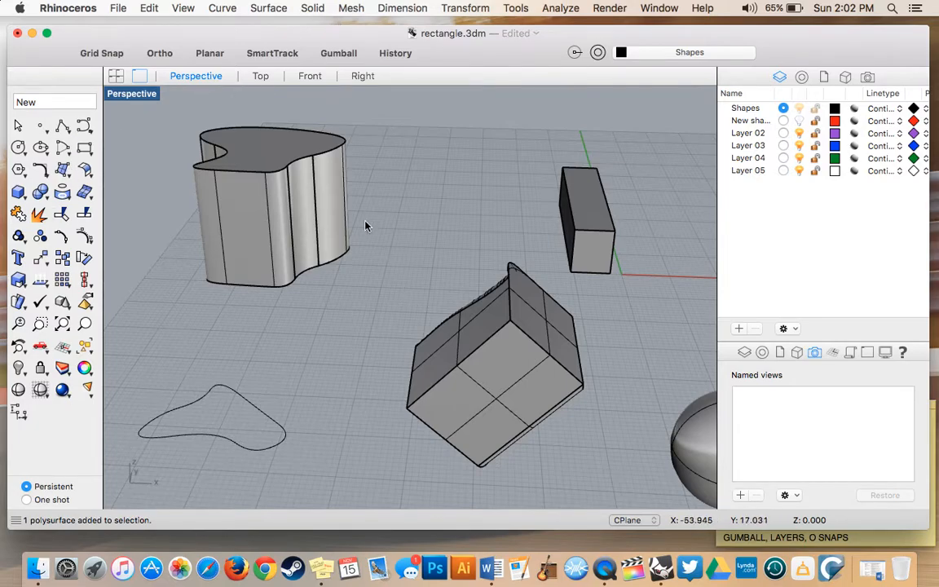
- Restore the four-viewport layout and orbit the Perspective view around the Shapes layer's objects
left_click(116, 76)
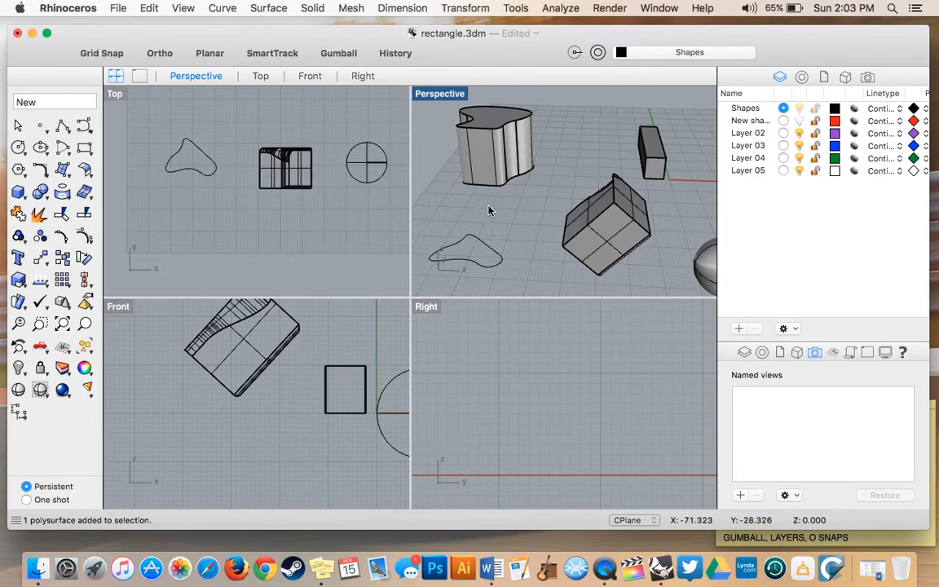
scroll(539, 224, "right", 3)
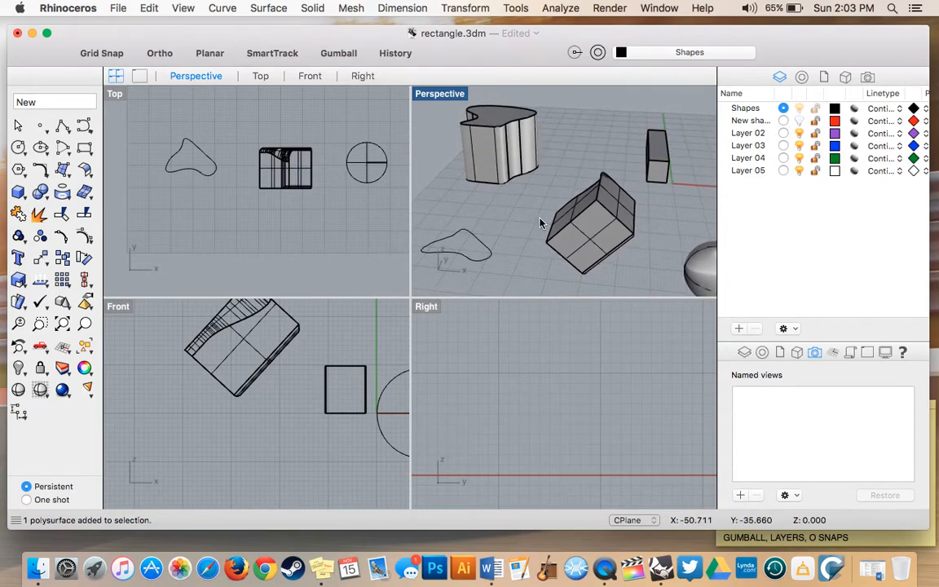
scroll(539, 223, "left", 6)
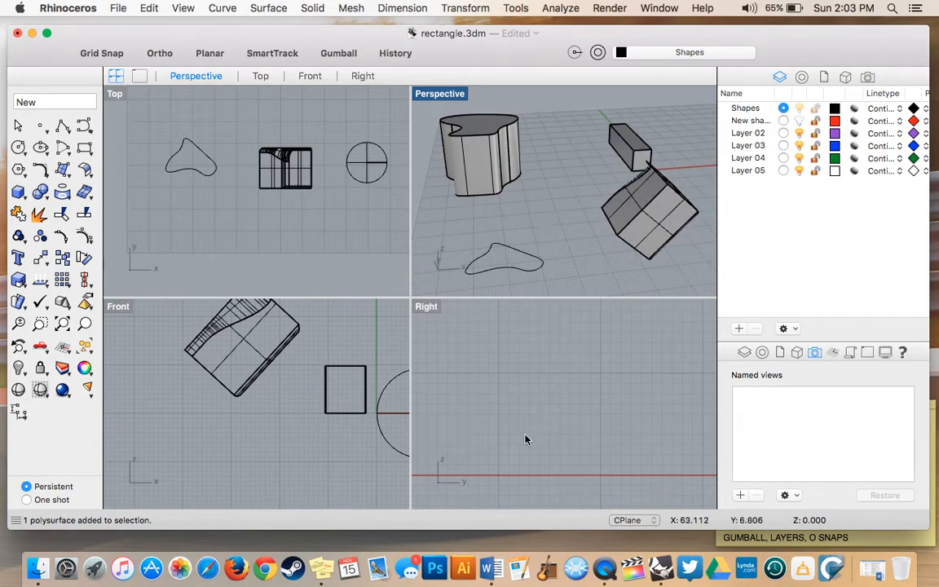
left_click(605, 569)
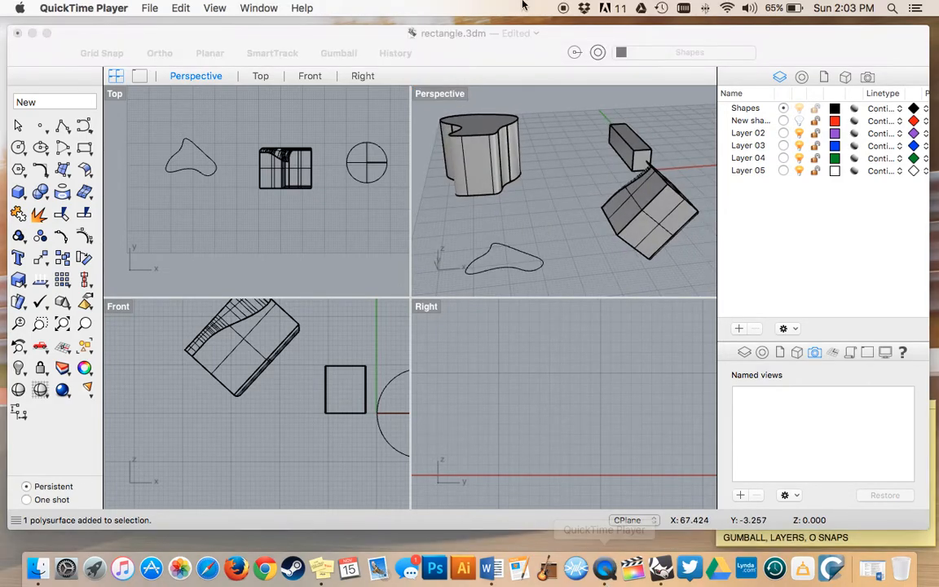